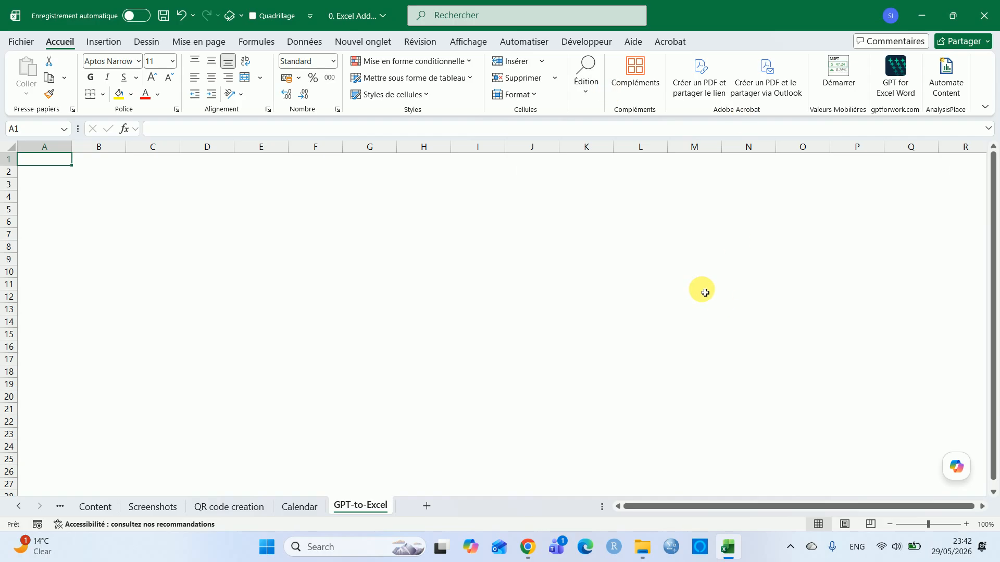
Step: Open the GPT for Excel Word add-in and look through its Agent, Bulk tools and GPT functions sections
left_click(893, 91)
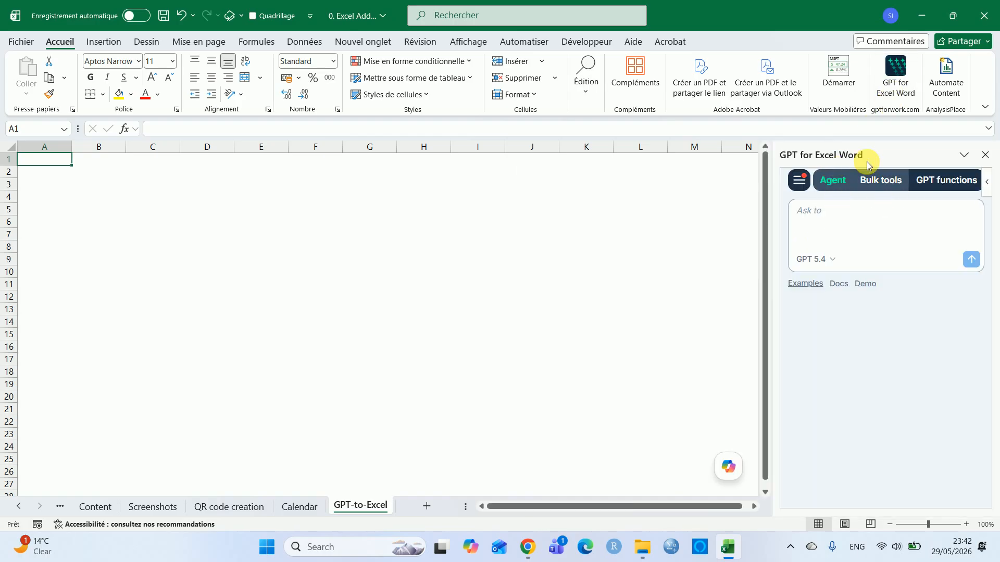
left_click(829, 213)
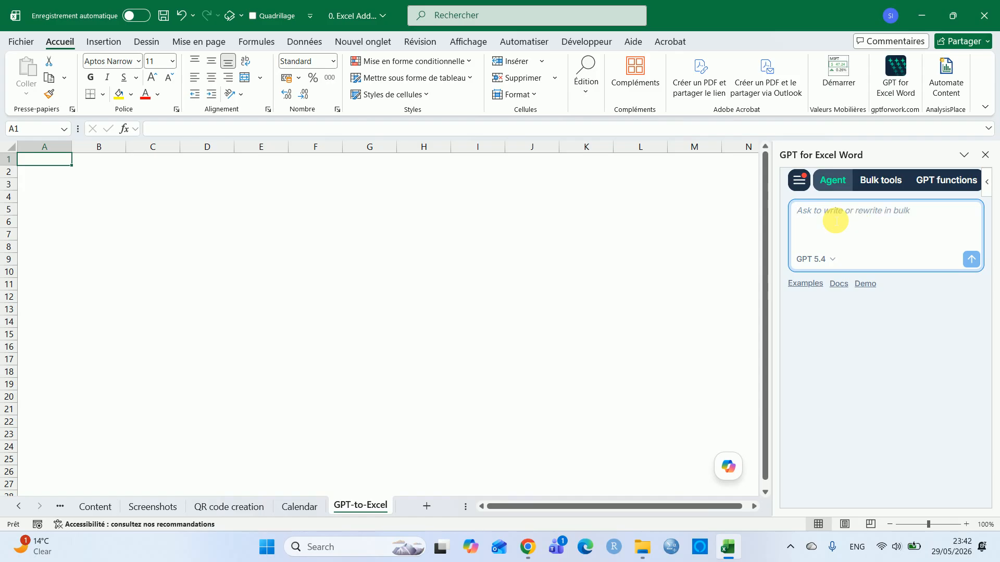
left_click(883, 179)
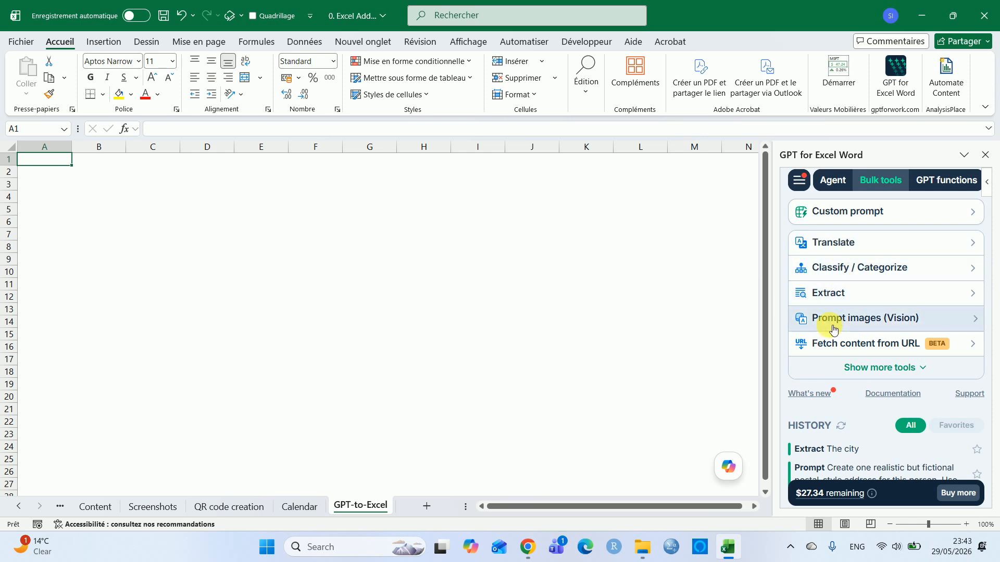
left_click(943, 181)
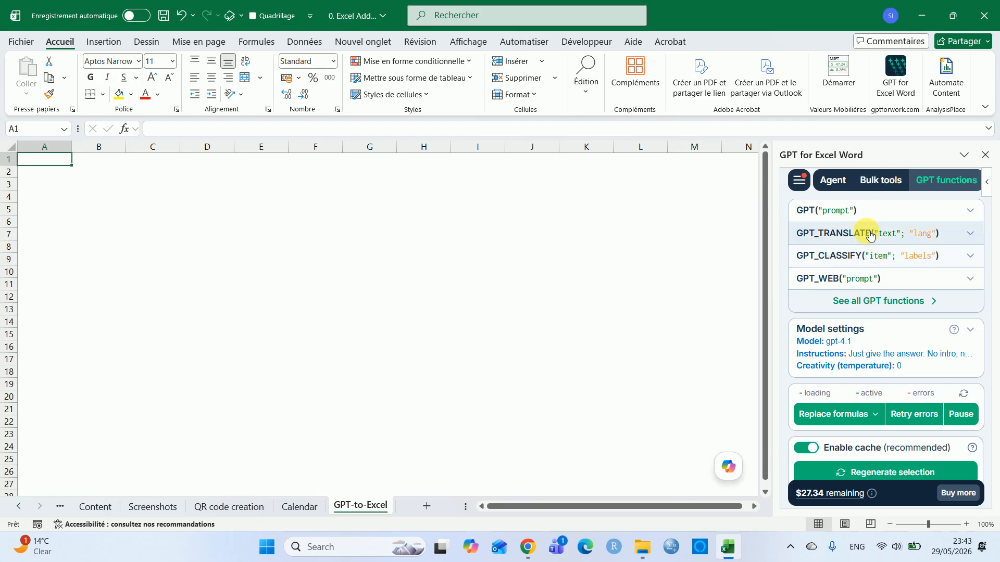
left_click(895, 185)
left_click(920, 179)
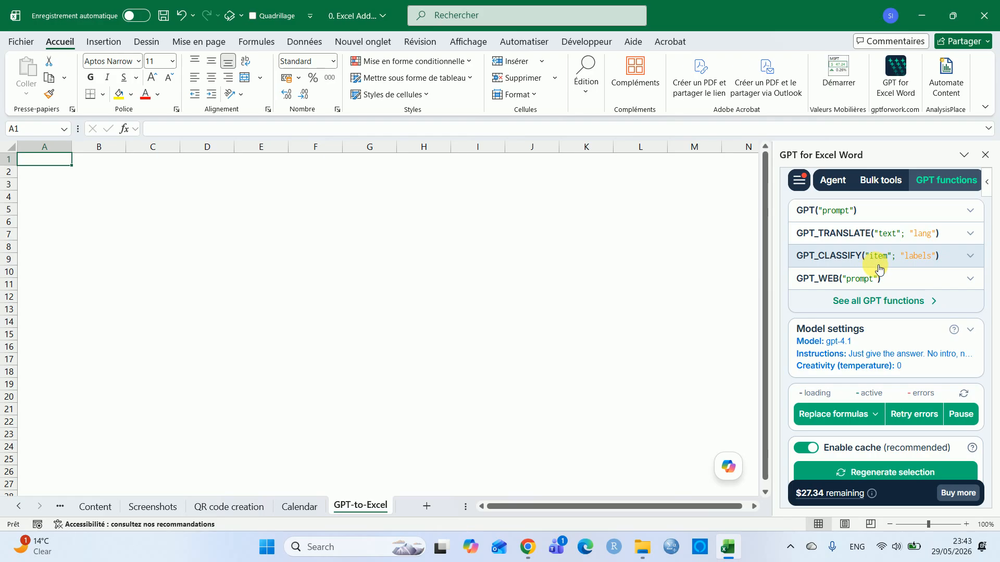
Step: Prompt the Agent with "Generate a list of 10 people, with random names in column A, dates of birth in column B and adresses in column C"
left_click(831, 179)
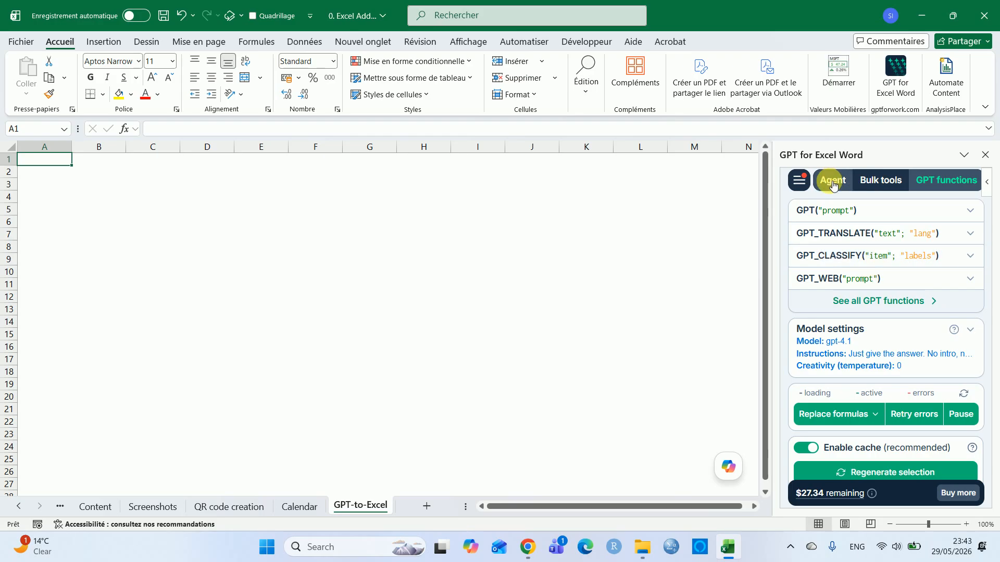
left_click(854, 223)
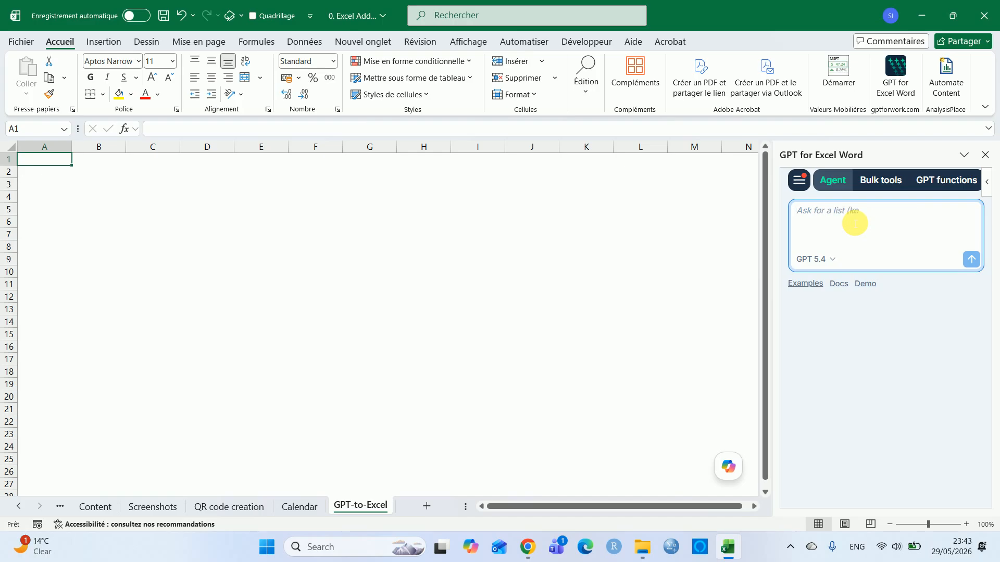
key("Caps_Lock")
type("G")
key("Caps_Lock")
type("enerate ")
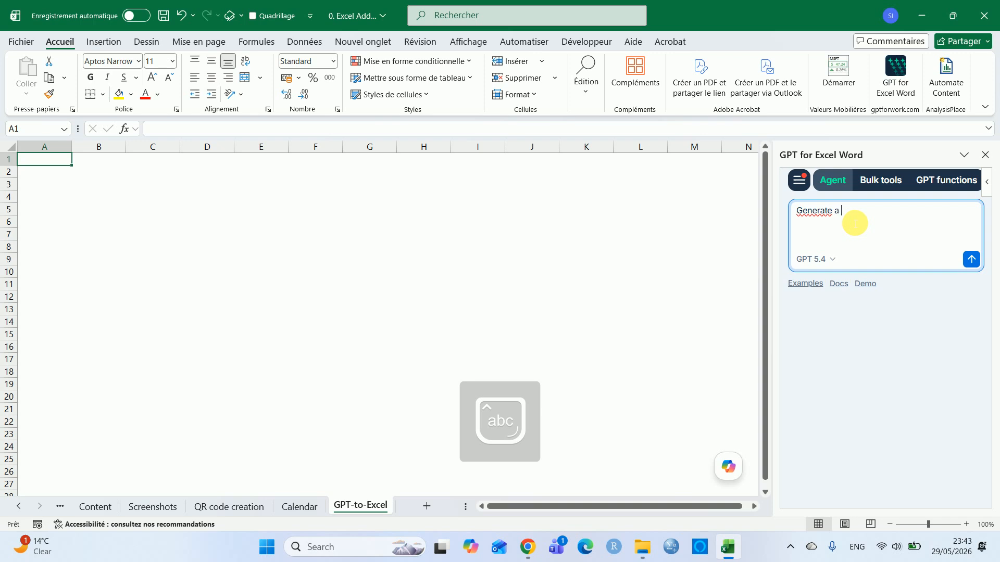
type("a list of 10 o")
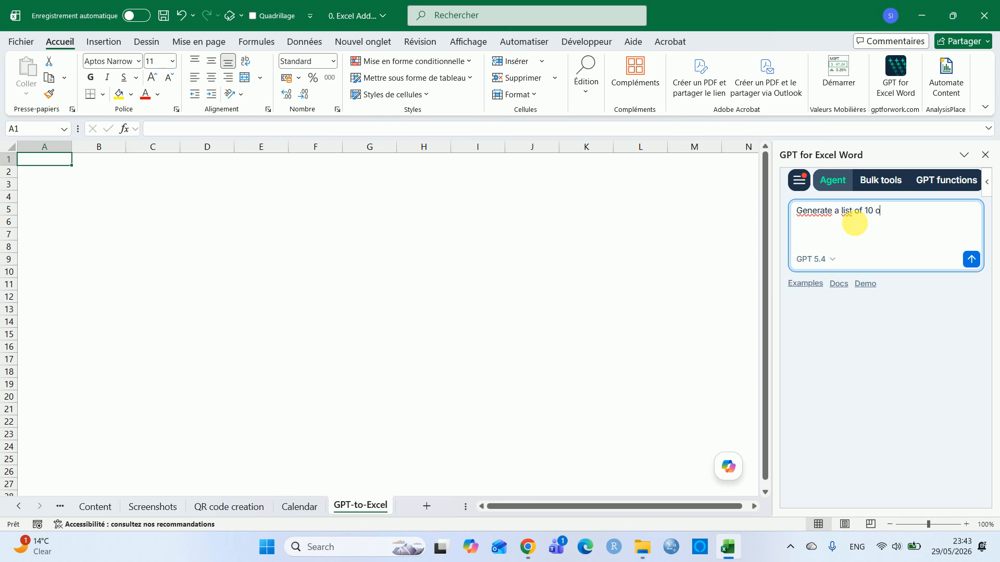
key("BackSpace")
key("BackSpace")
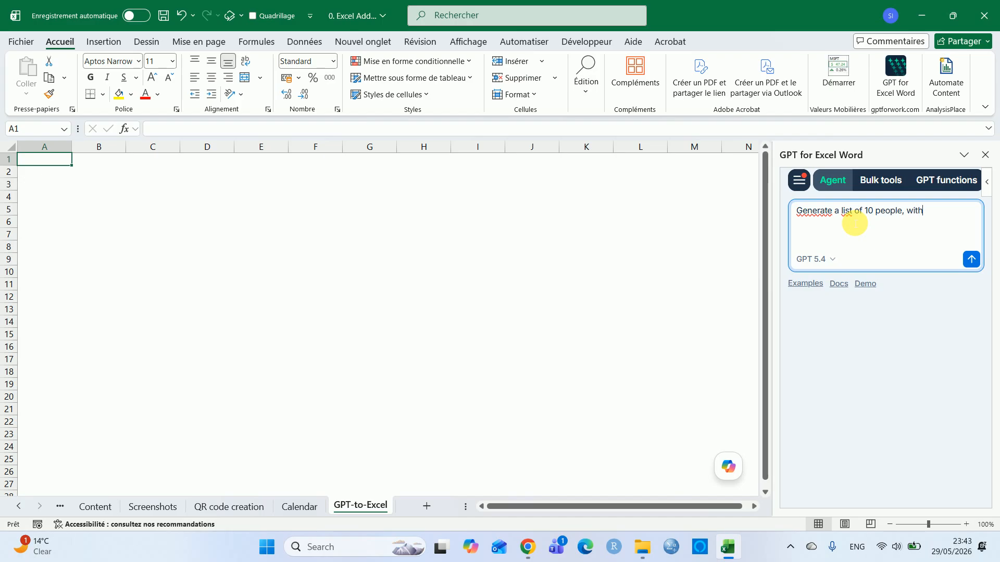
type("names in column A;")
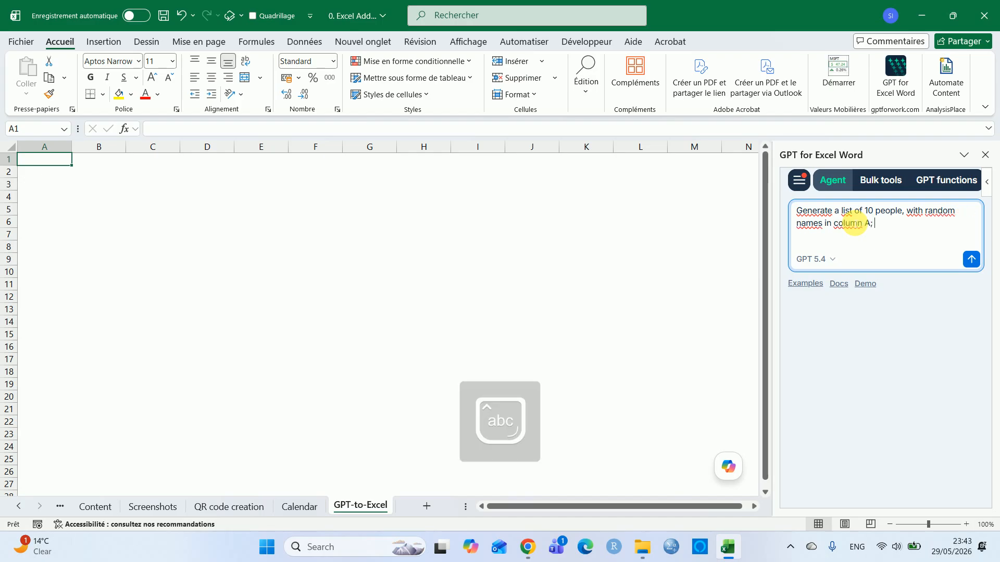
type(" dates of bir")
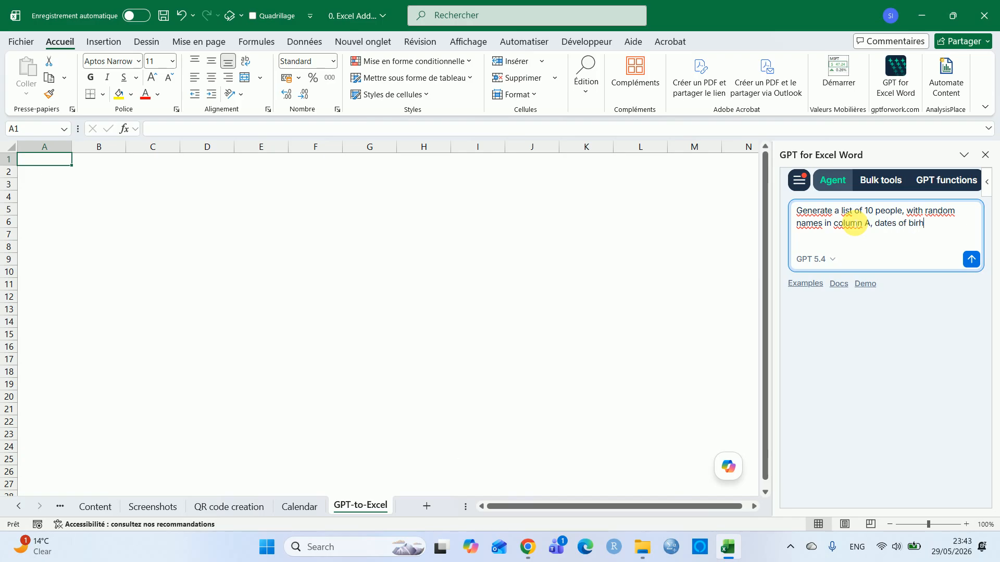
type("th in column B a")
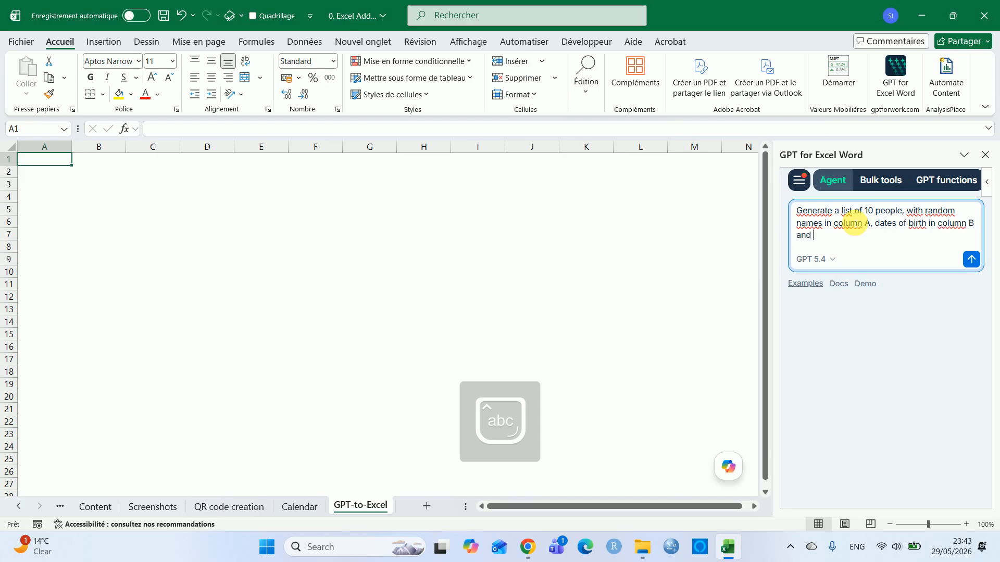
type("nd adresses in column")
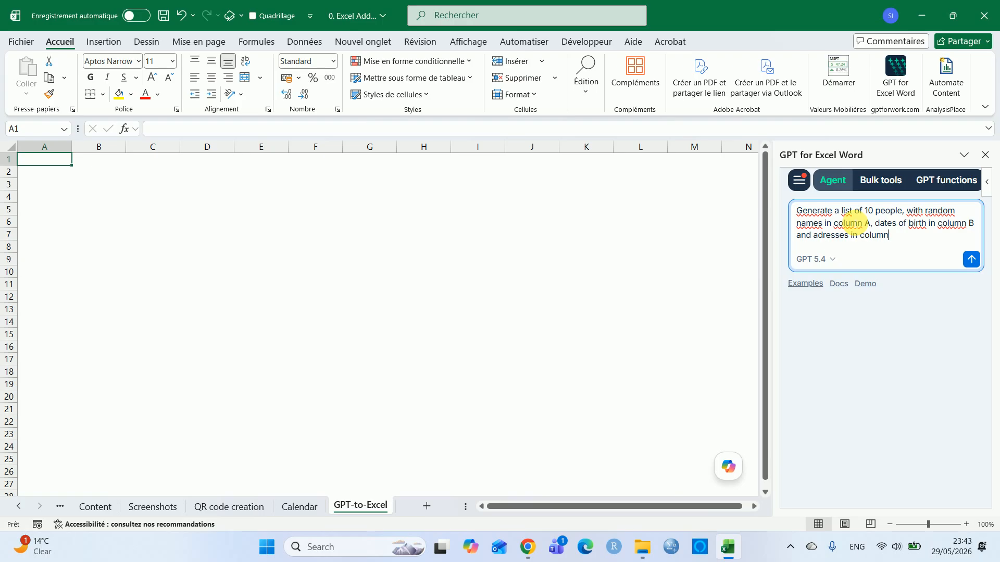
type(" C")
key("Return")
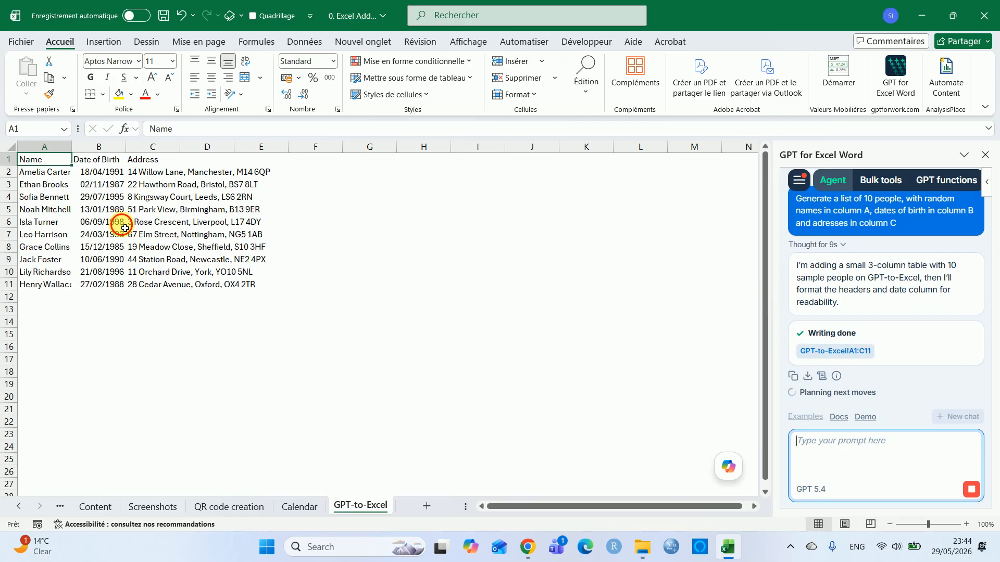
Step: Review the generated dates of birth and addresses, and switch the add-in to its Bulk tools
left_click(124, 227)
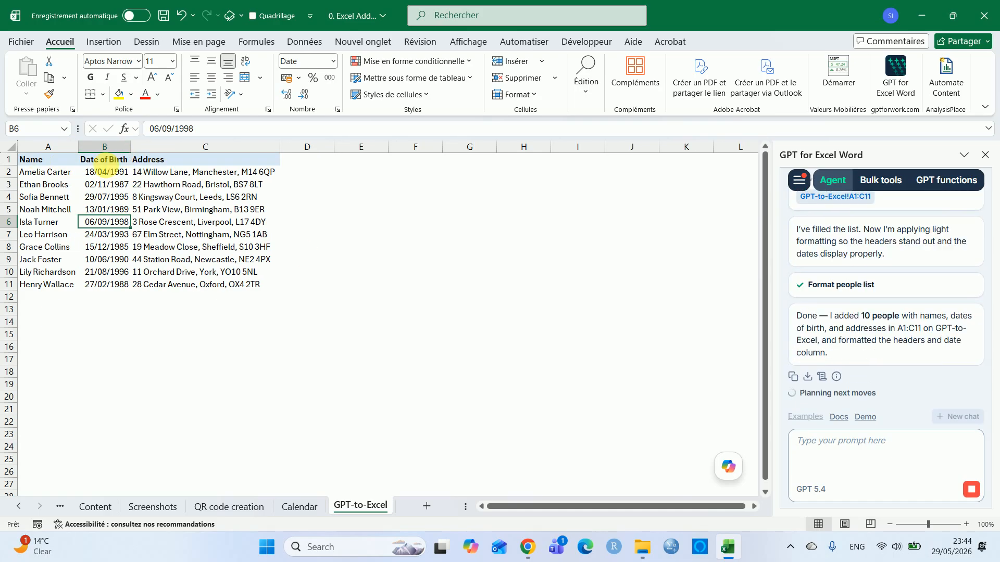
left_click(204, 198)
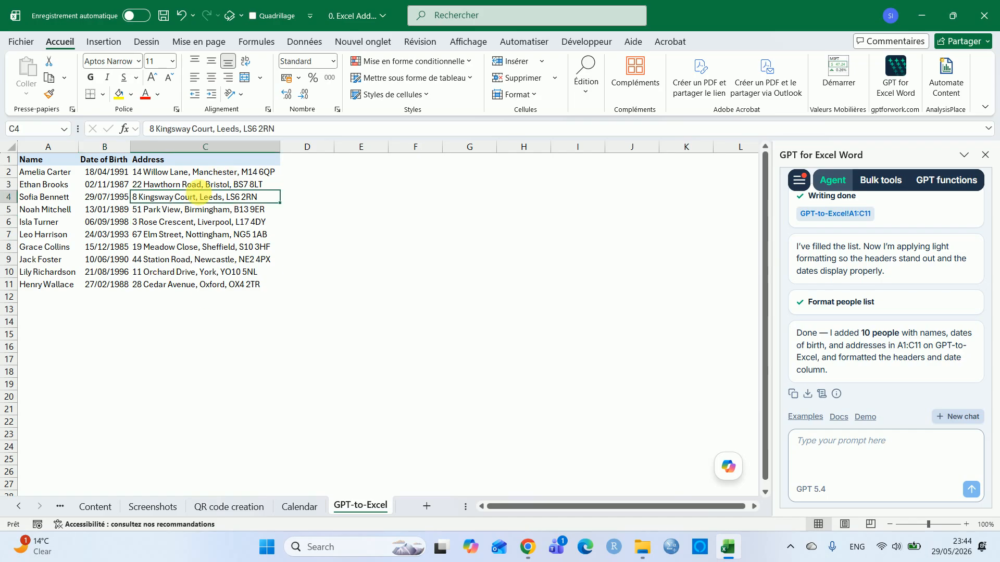
key("ctrl+Home")
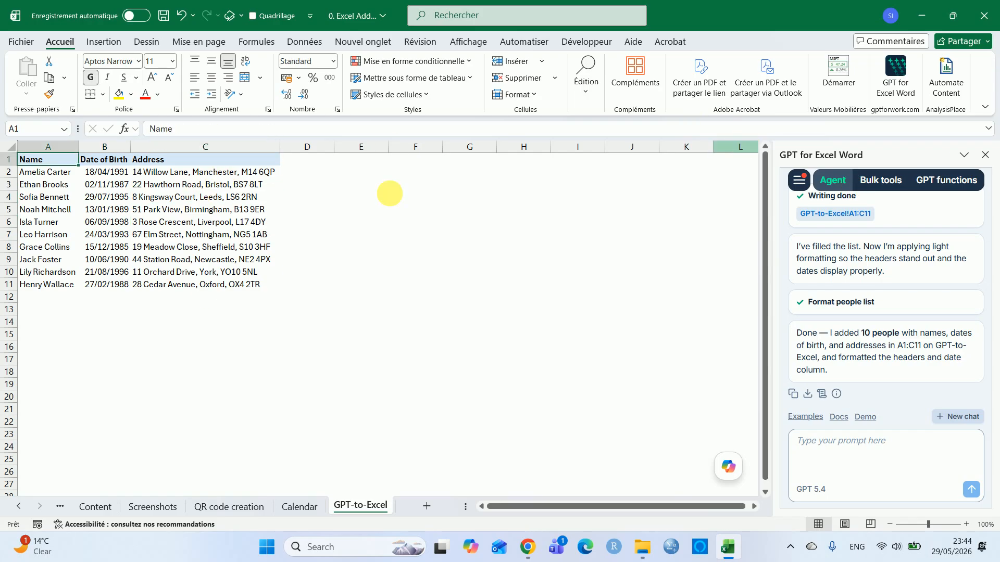
left_click(172, 176)
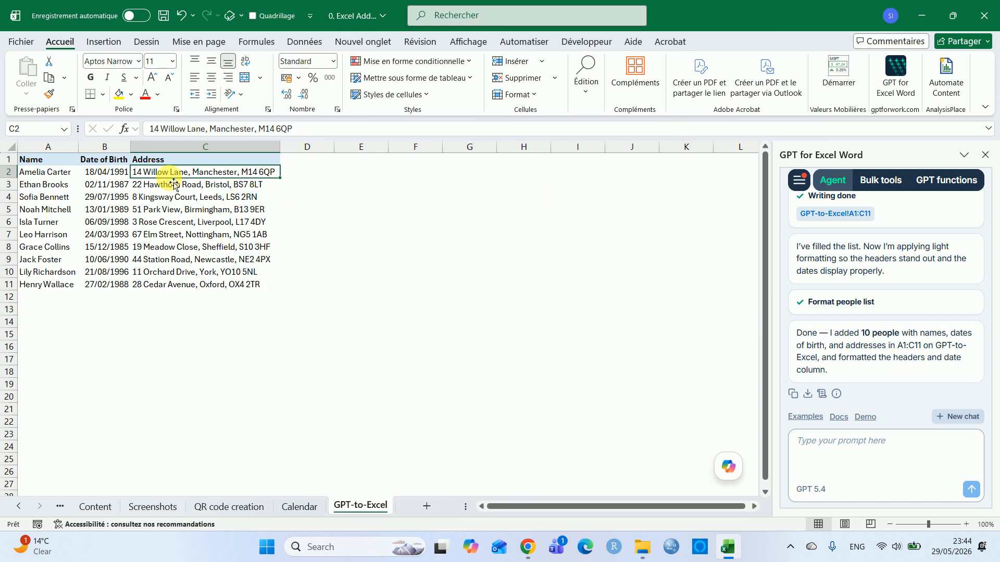
key("ctrl+shift+Down")
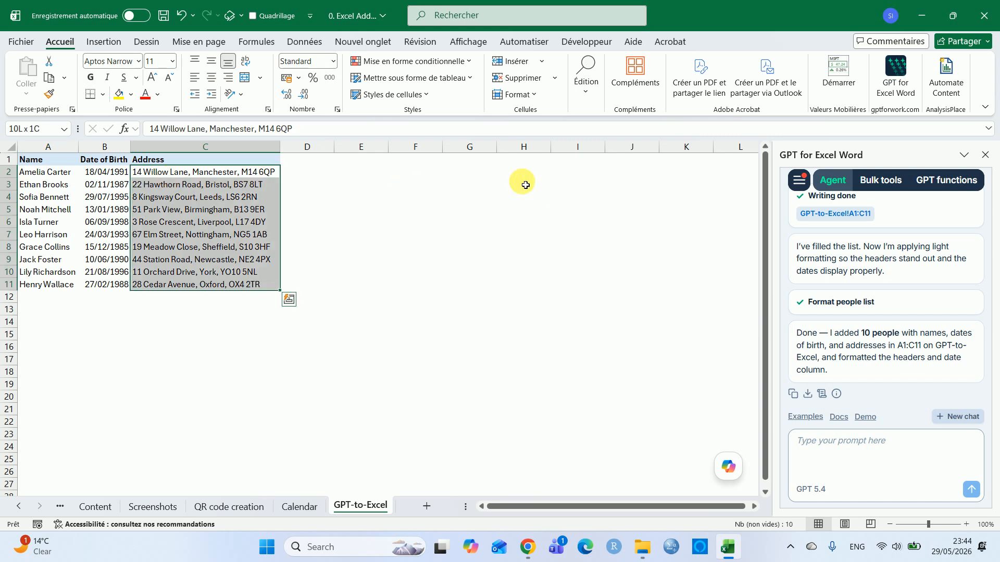
left_click(878, 188)
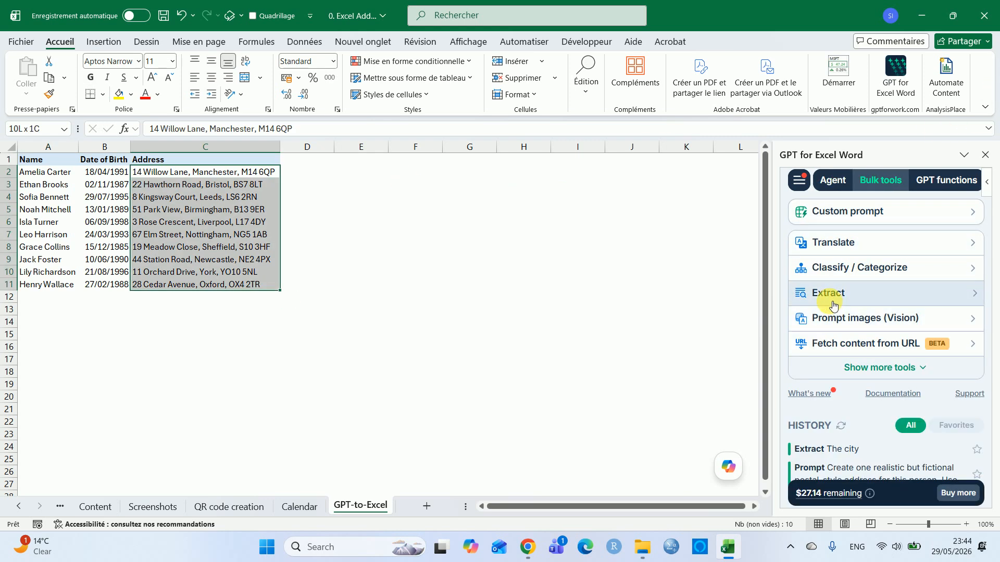
left_click(212, 187)
key("Up")
key("ctrl+shift+Down")
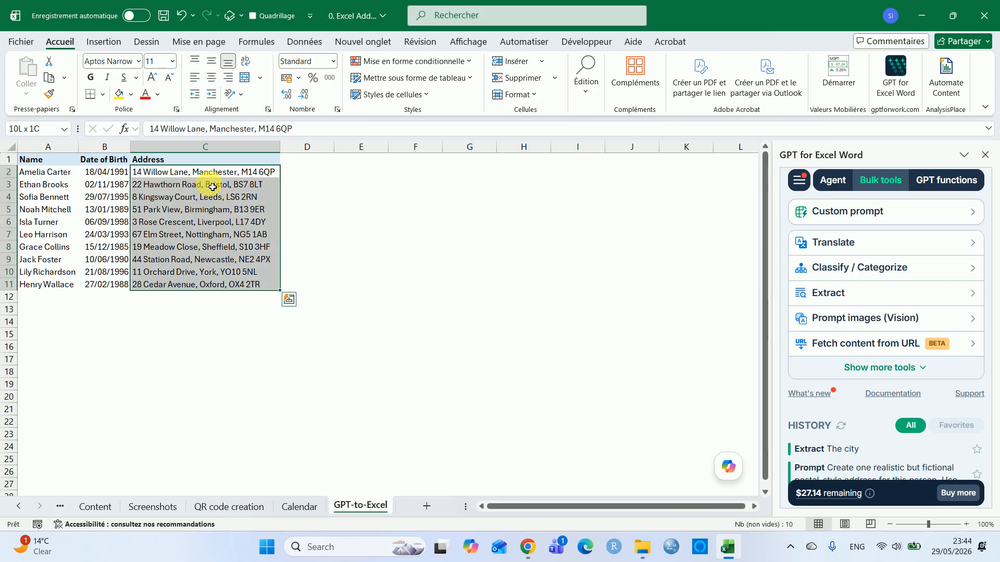
key("ctrl+q")
key("Escape")
key("ctrl+q")
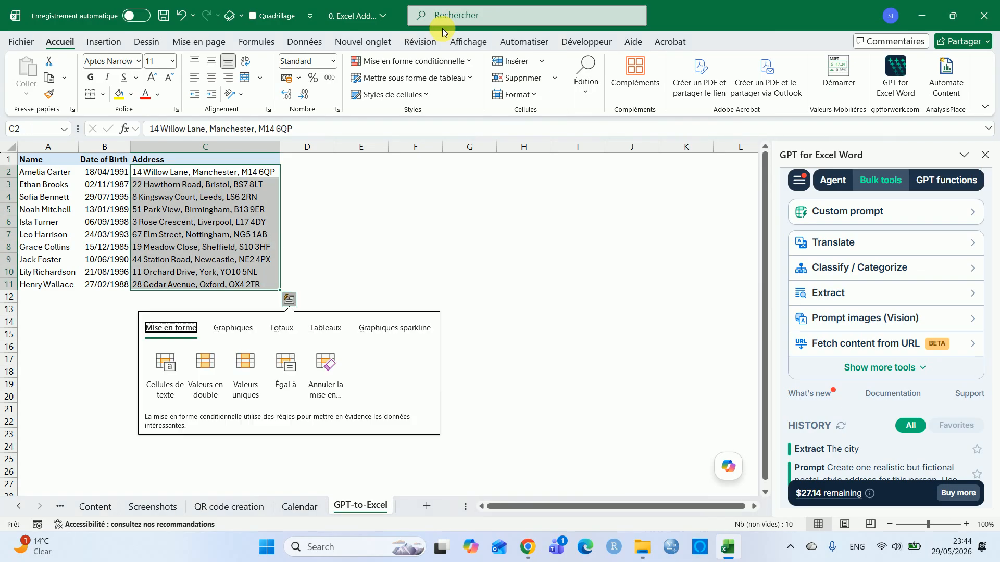
key("Escape")
Step: Open the Extract bulk tool and enter "The city" as the item to extract
left_click(194, 161)
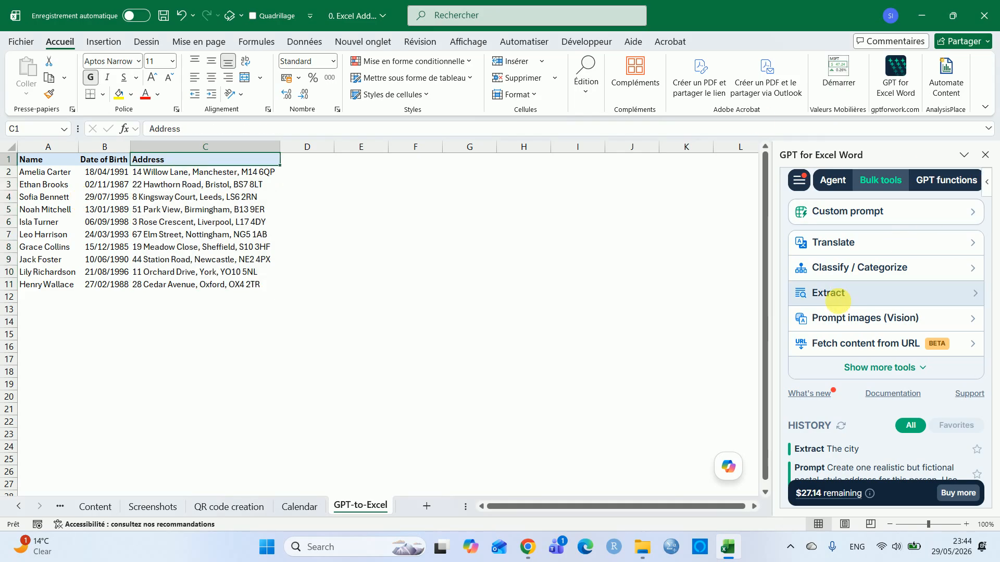
left_click(830, 292)
left_click(860, 256)
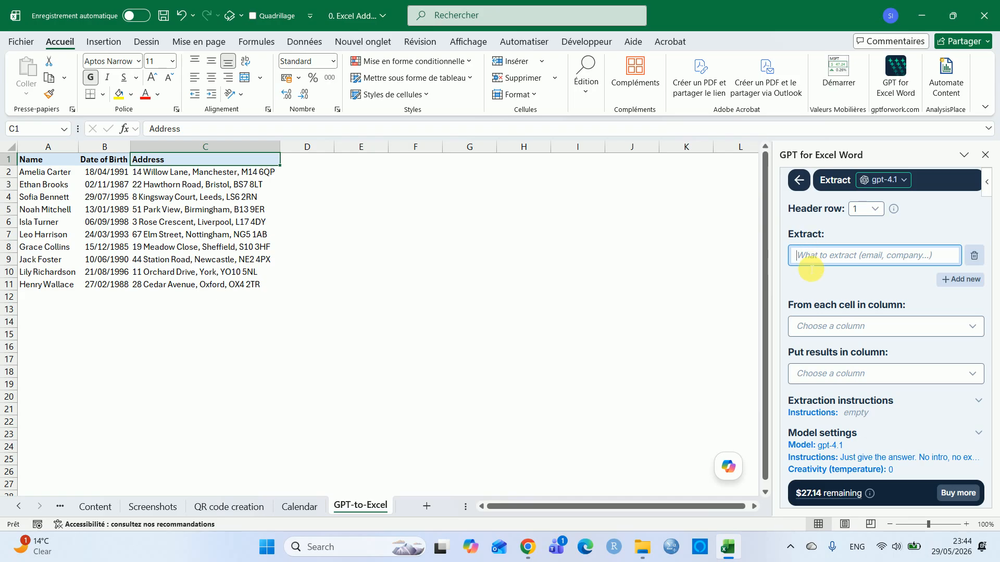
key("Caps_Lock")
type("The city")
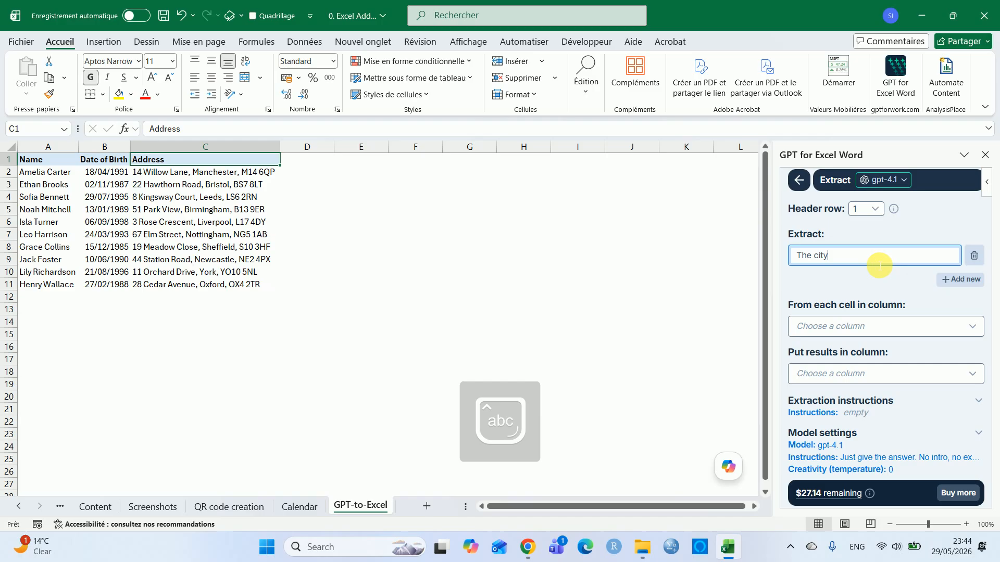
Step: Set the extraction to read from column C: Address and put its results in column D
left_click(860, 292)
left_click(860, 326)
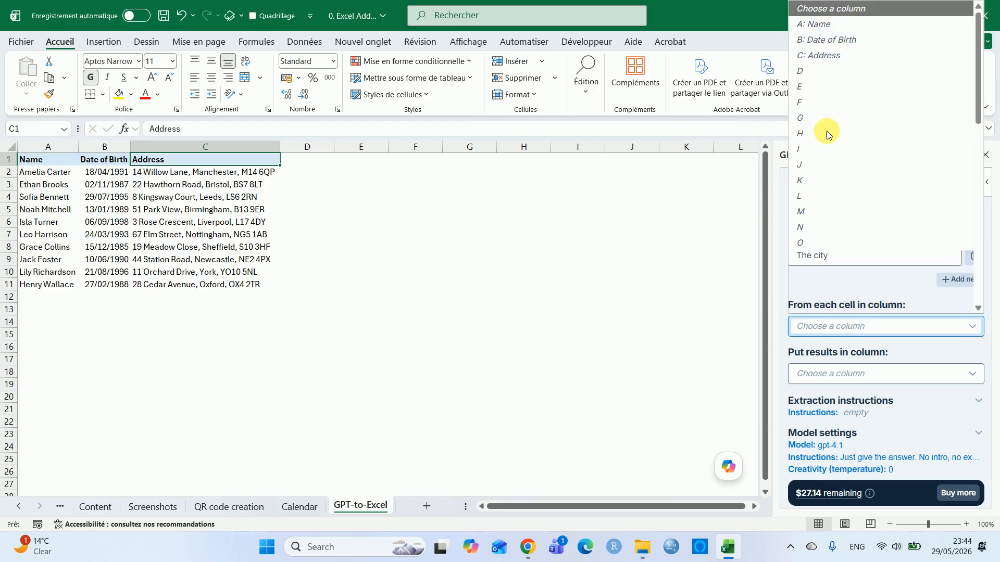
left_click(833, 57)
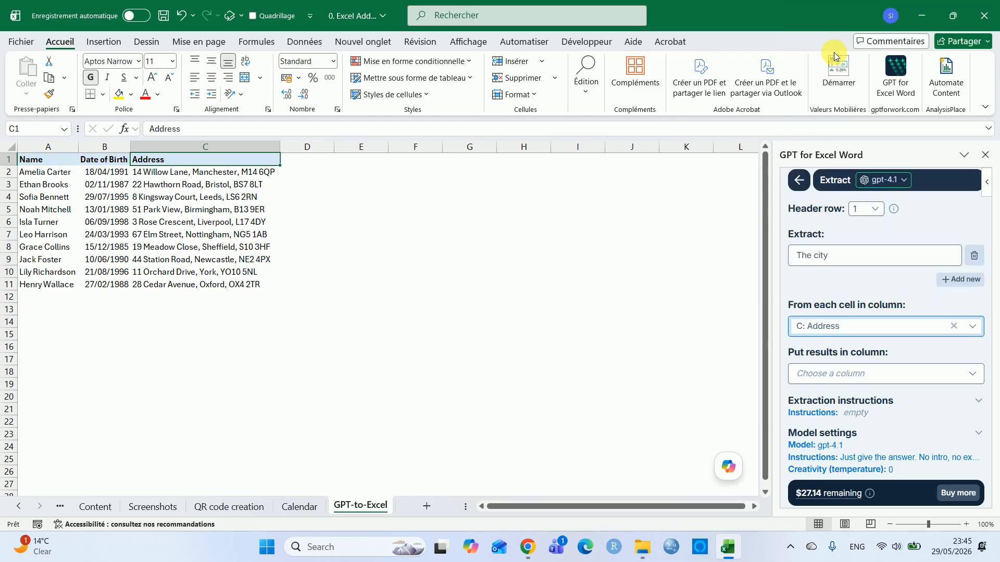
left_click(832, 370)
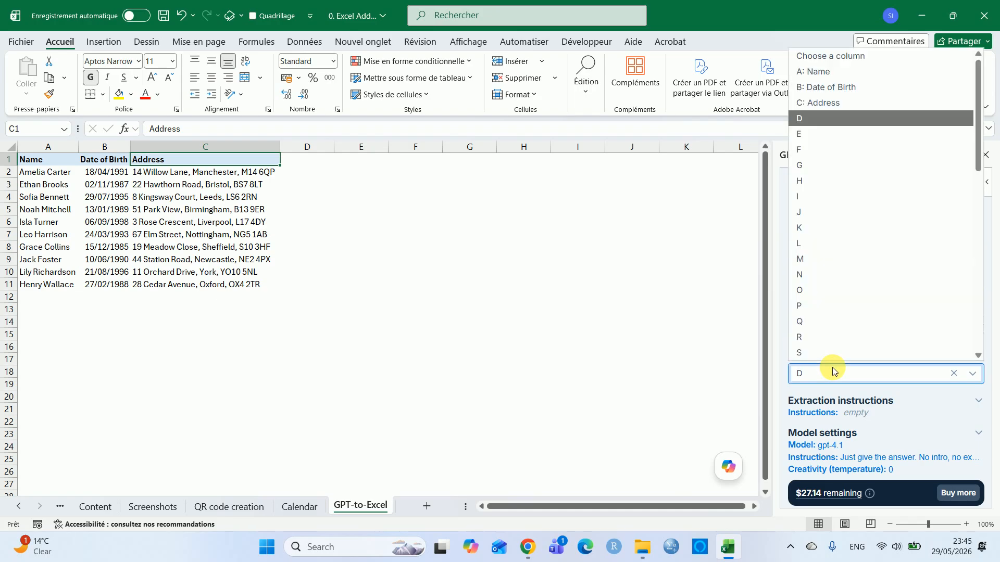
left_click(811, 118)
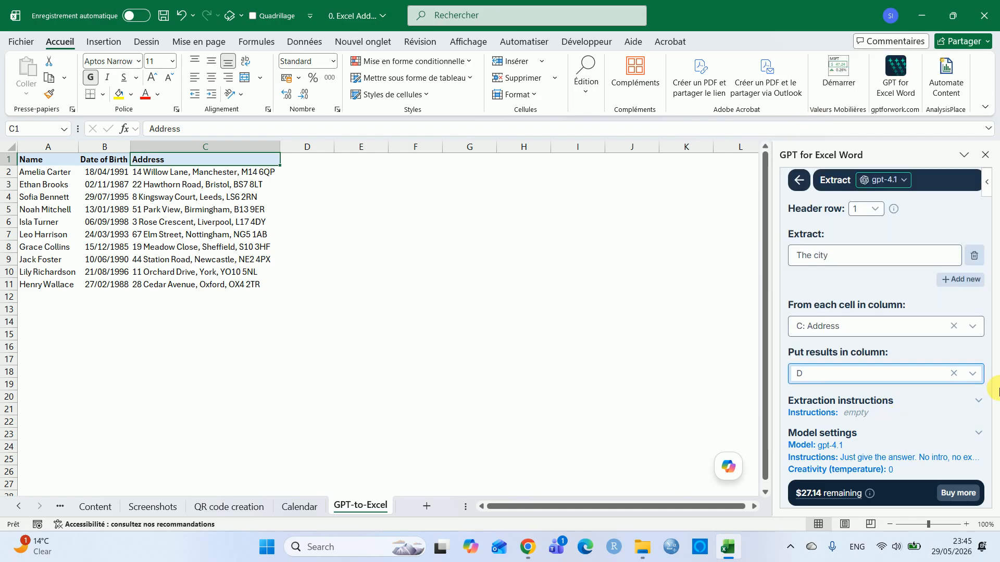
left_click(986, 377)
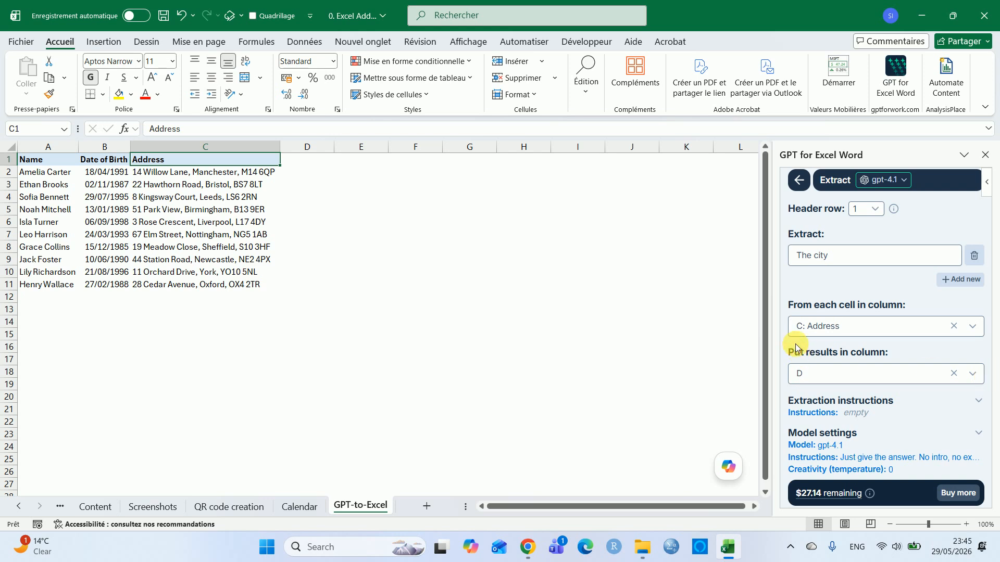
Step: Set the extraction to cover all rows and expand the field for custom extraction instructions
scroll(796, 348, "down", 1)
scroll(795, 348, "down", 5)
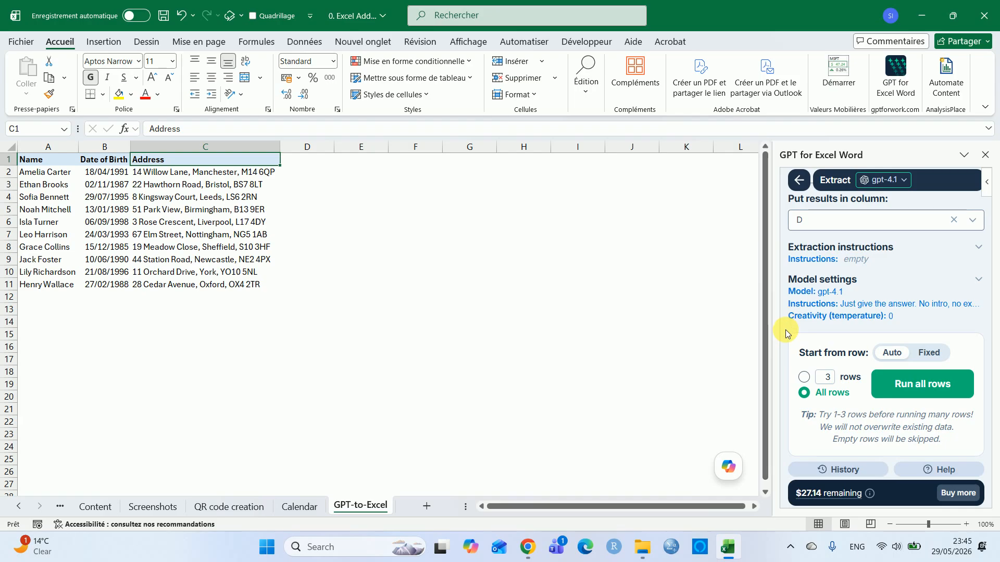
left_click(826, 378)
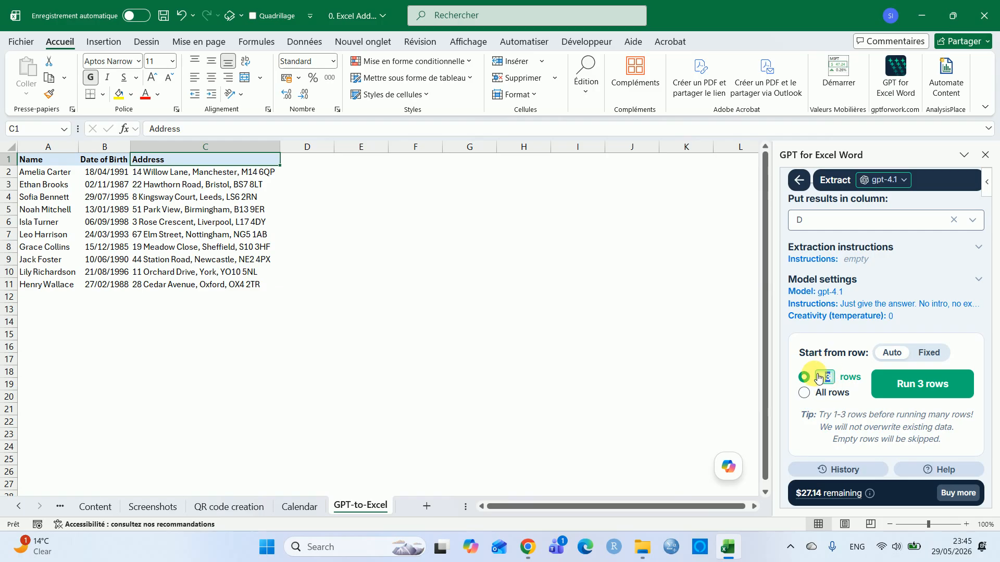
left_click(816, 394)
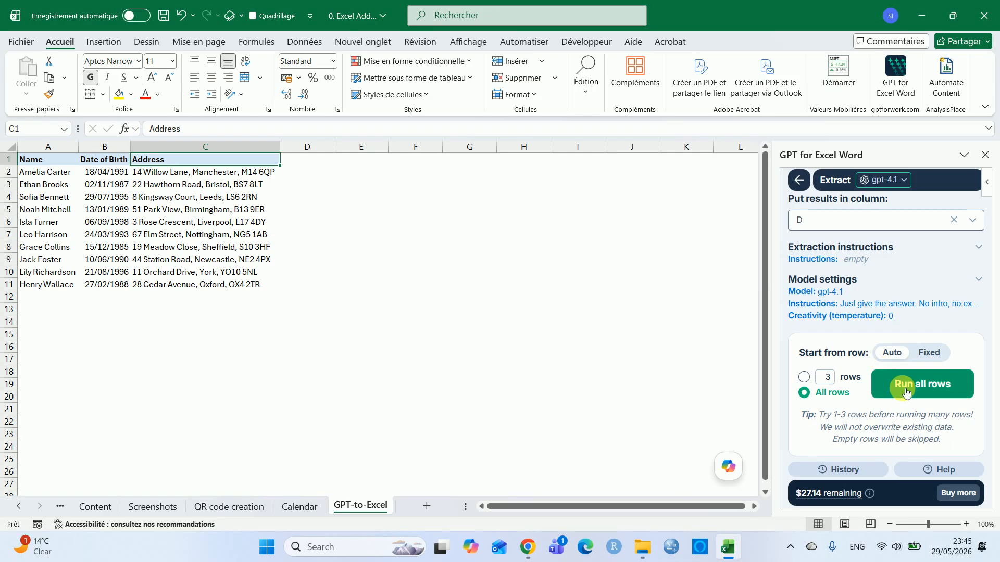
left_click(867, 258)
left_click(867, 273)
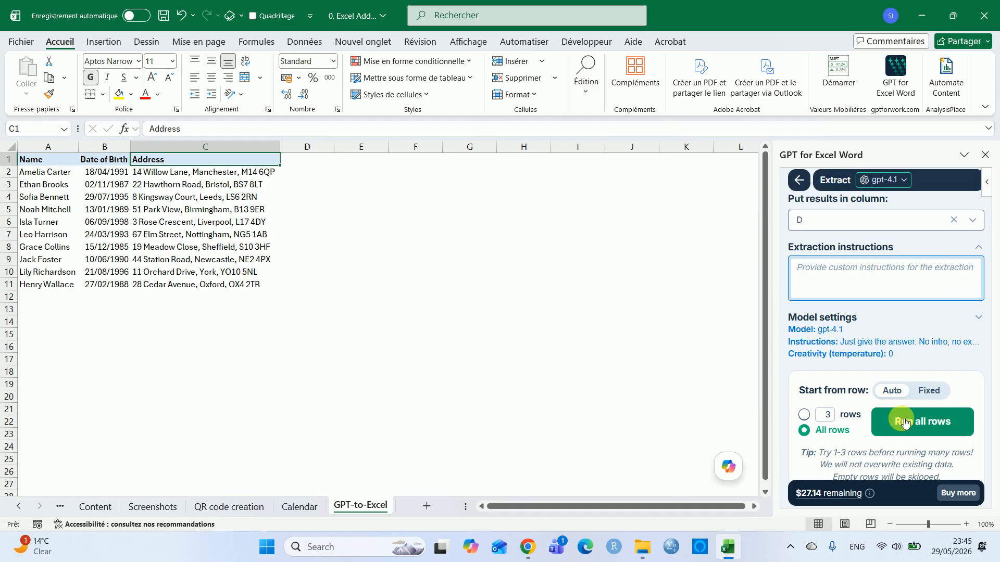
Step: Run the city extraction on all rows and close the completion summary
left_click(930, 421)
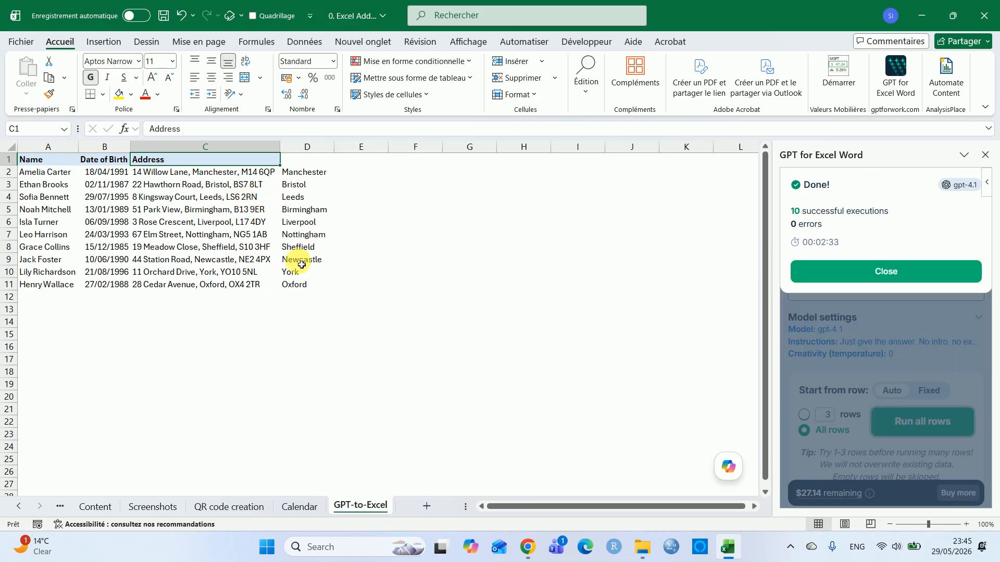
left_click(298, 196)
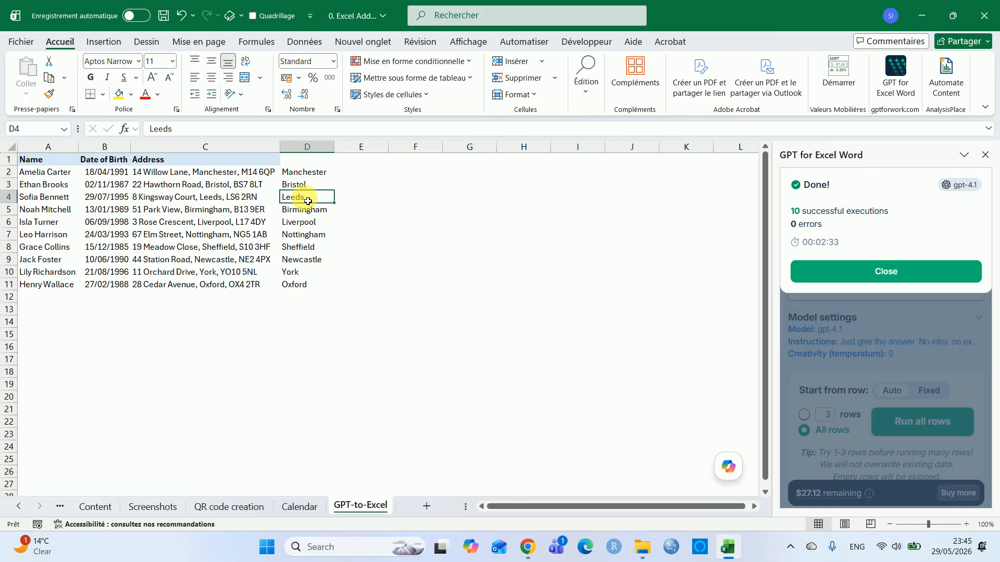
left_click(855, 272)
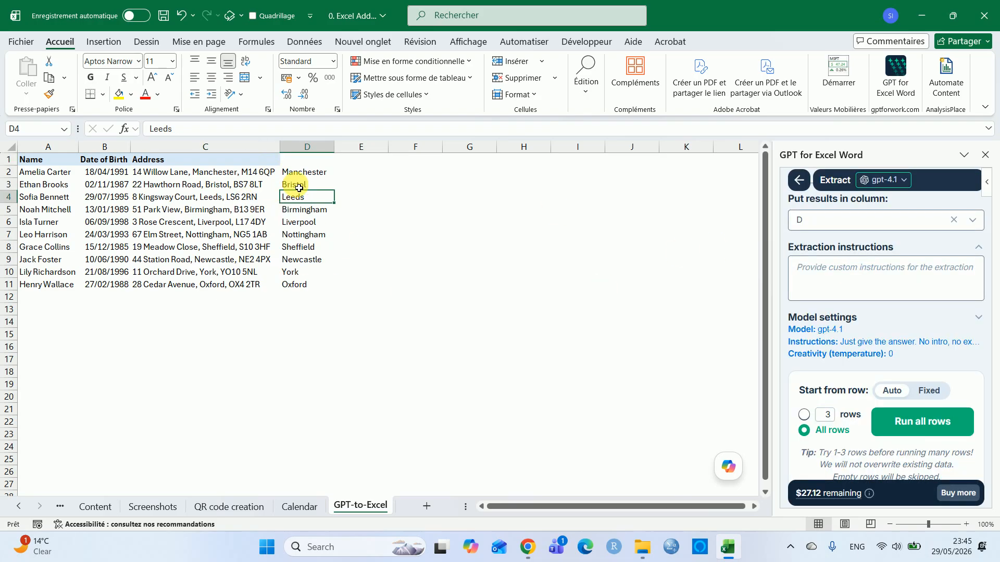
Step: Review the extracted cities in column D against the addresses
left_click(305, 172)
key("shift+Down")
key("shift+Down")
key("shift+Down")
key("shift+Down")
key("shift+Down")
key("shift+Down")
key("shift+Down")
key("shift+Down")
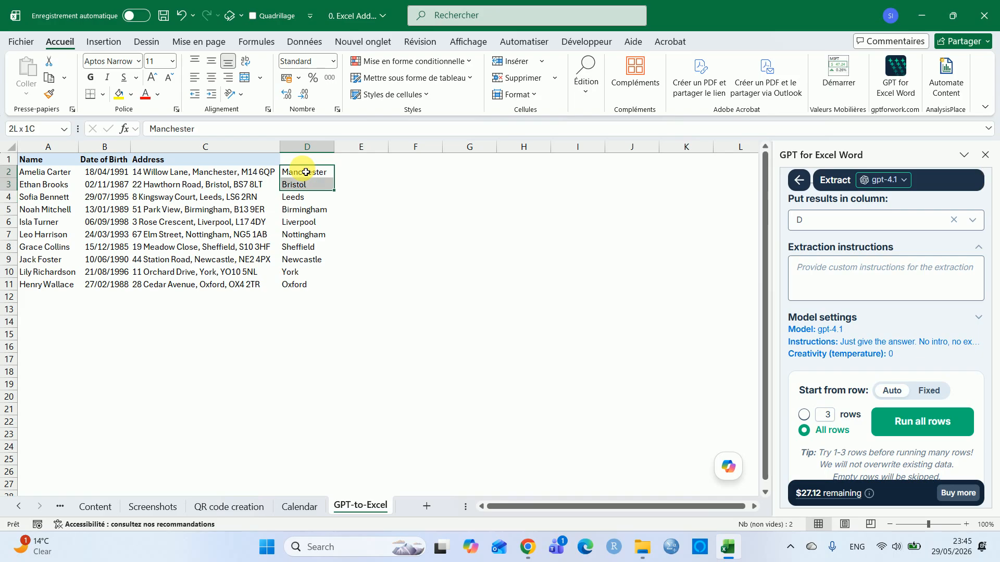
key("Up")
key("Left")
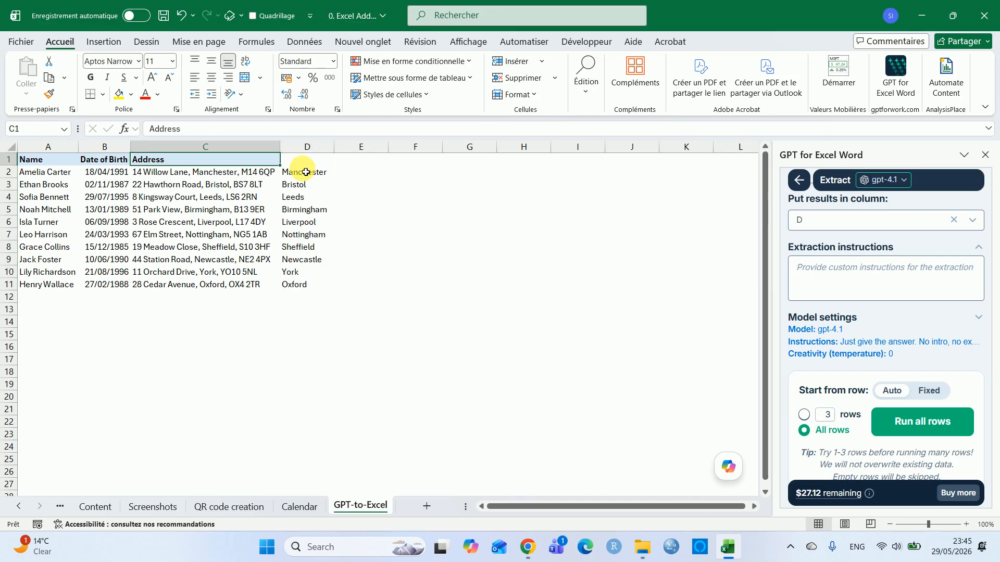
Step: Return to the add-in's Agent mode and begin a prompt with "Create a statement"
left_click(799, 179)
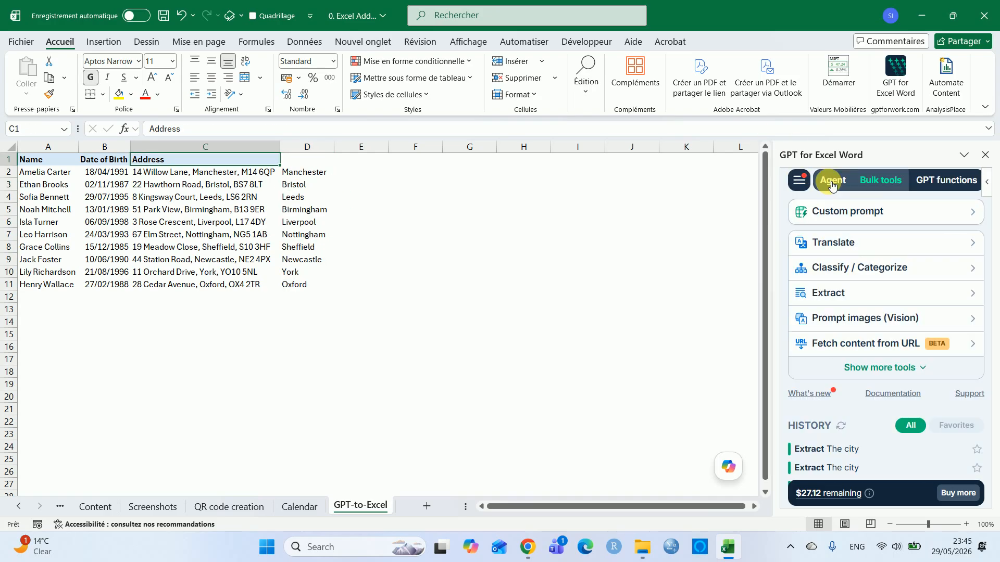
left_click(832, 179)
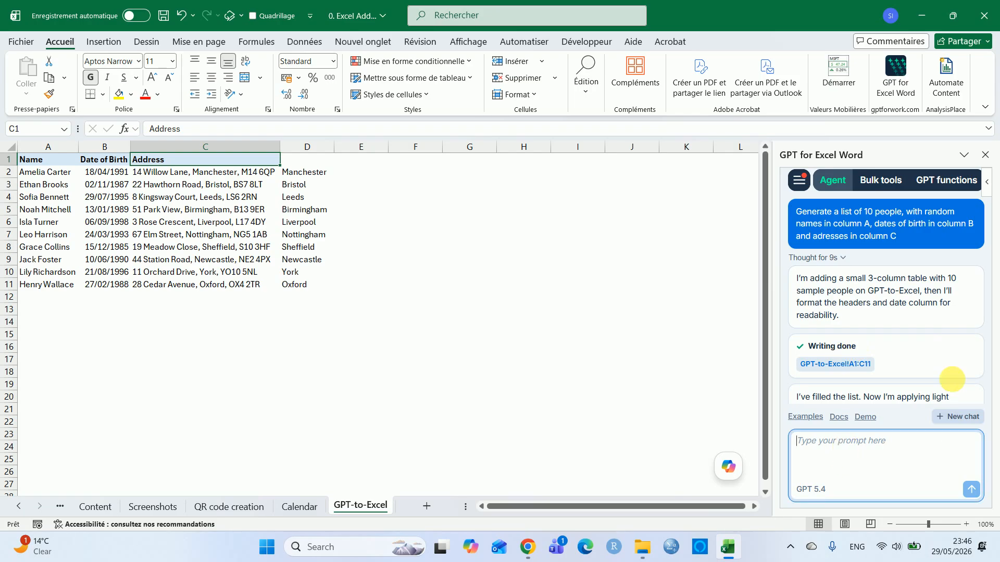
left_click(830, 450)
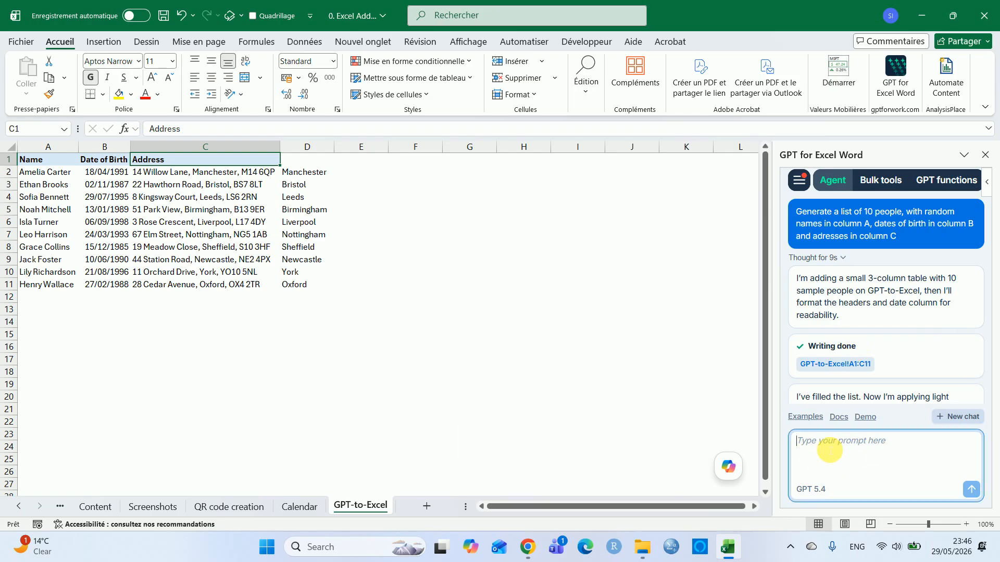
key("Caps_Lock")
type("C")
key("Caps_Lock")
type("reate a statele")
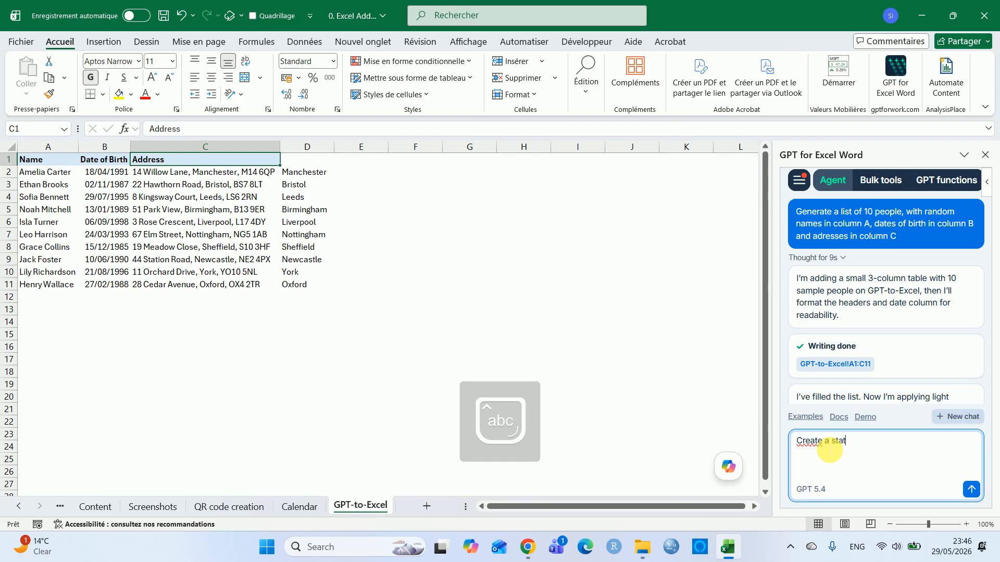
key("BackSpace")
key("BackSpace")
key("BackSpace")
type("ment")
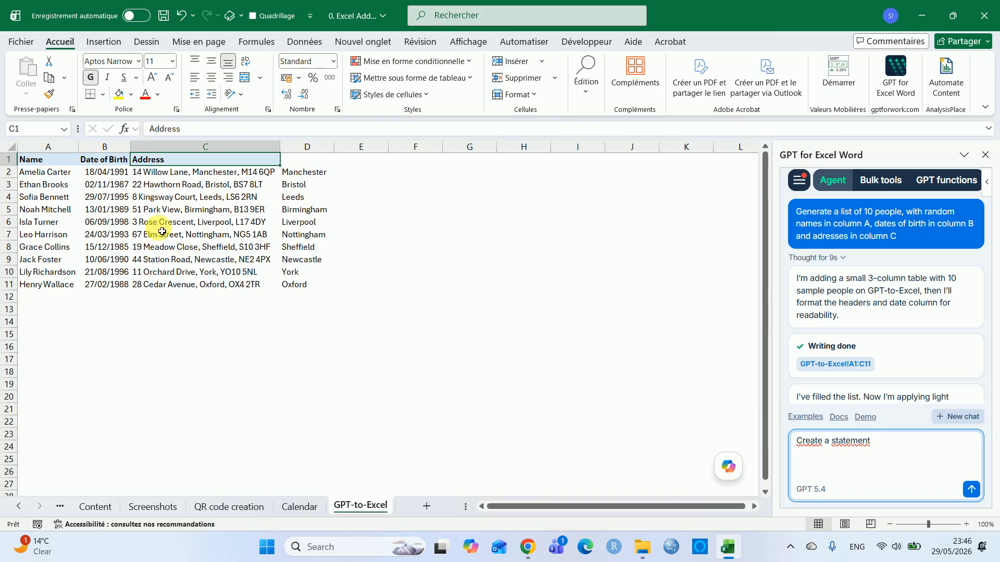
Step: Continue the Agent prompt with: in column E saying "Name"
left_click(302, 185)
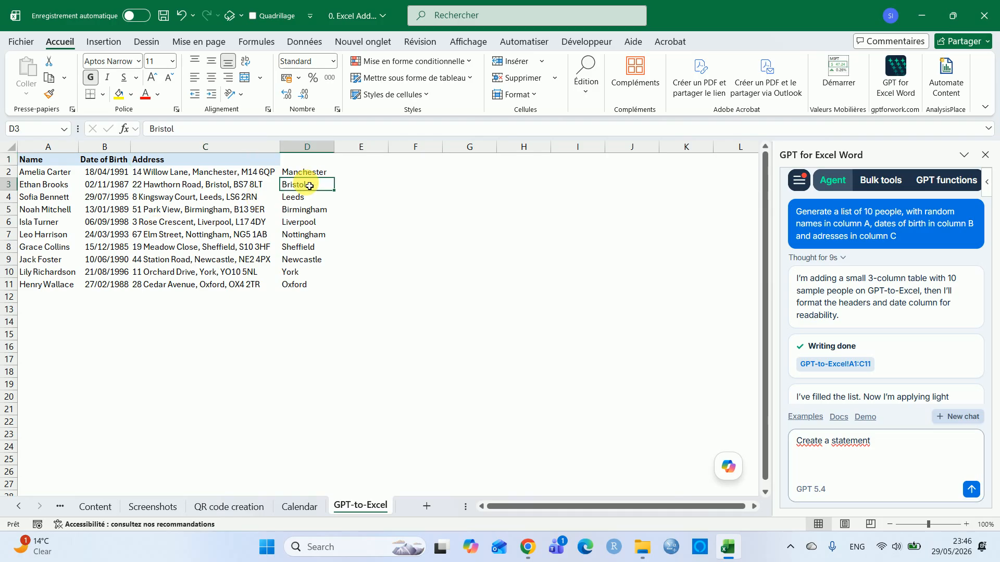
left_click(874, 449)
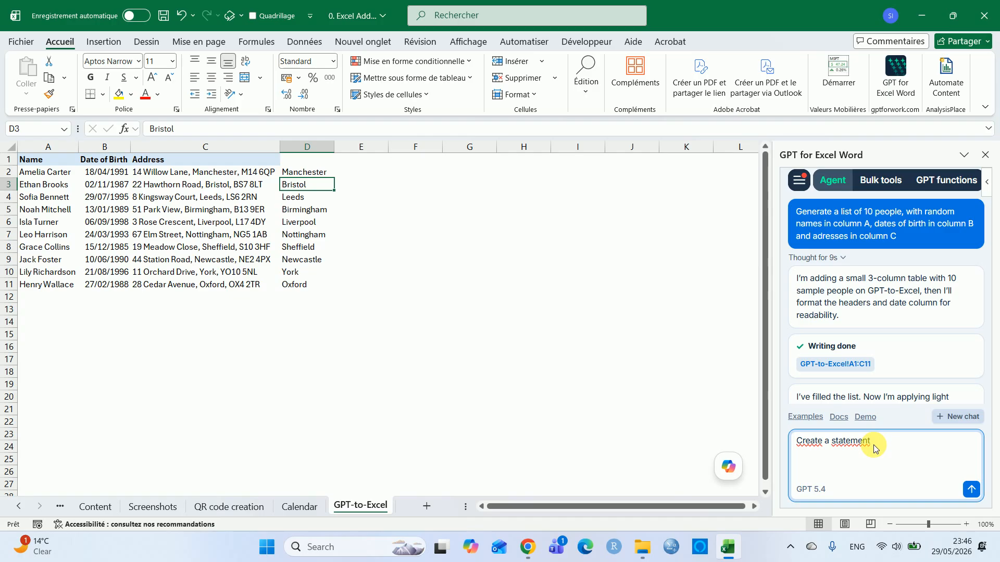
type("saying \"Bale")
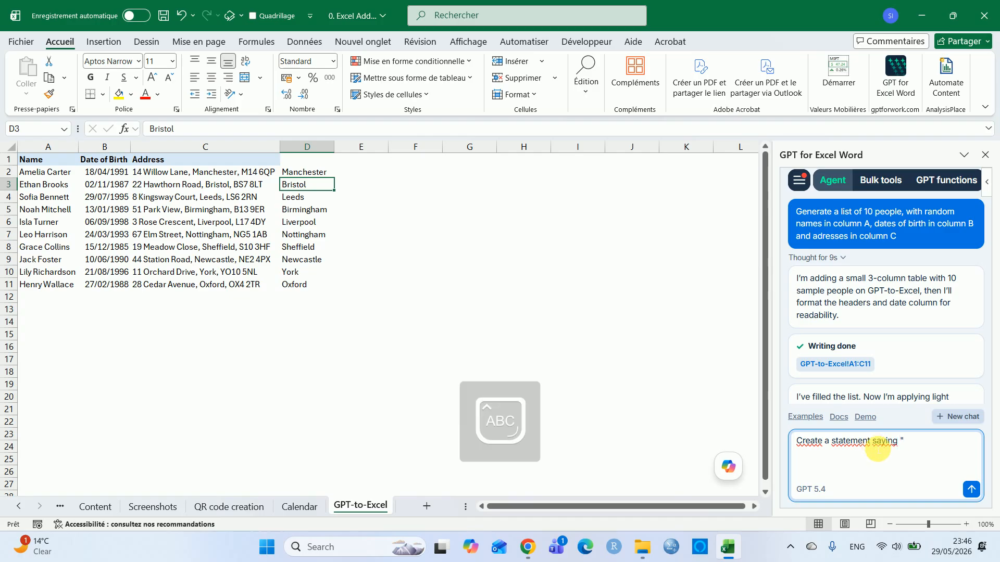
key("BackSpace")
key("BackSpace")
key("BackSpace")
key("BackSpace")
key("BackSpace")
key("BackSpace")
key("Caps_Lock")
type("IN CEL")
key("Caps_Lock")
key("BackSpace")
key("BackSpace")
key("BackSpace")
key("BackSpace")
key("BackSpace")
key("BackSpace")
type("in column")
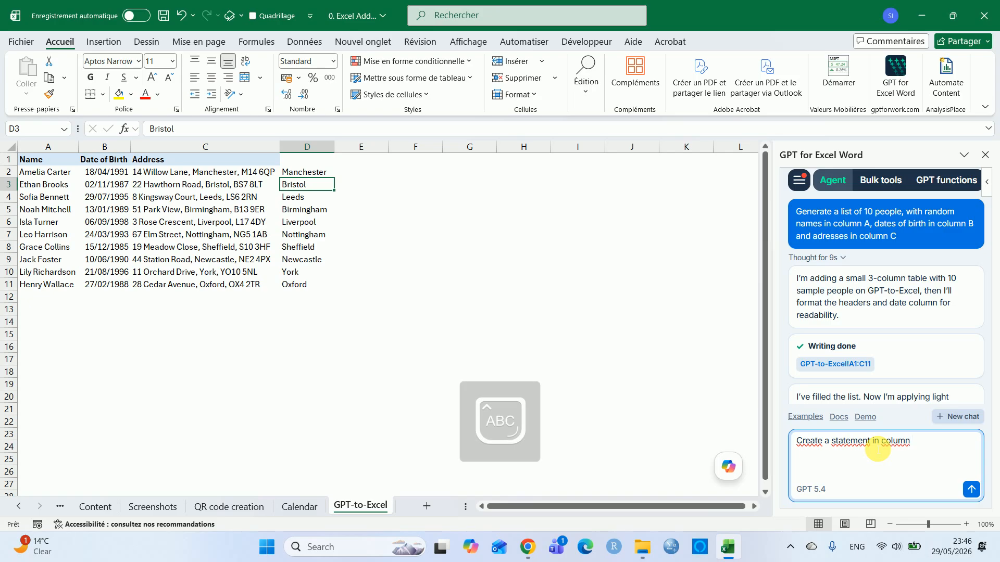
type(" E saying \"")
key("BackSpace")
key("BackSpace")
type("\"Name\"")
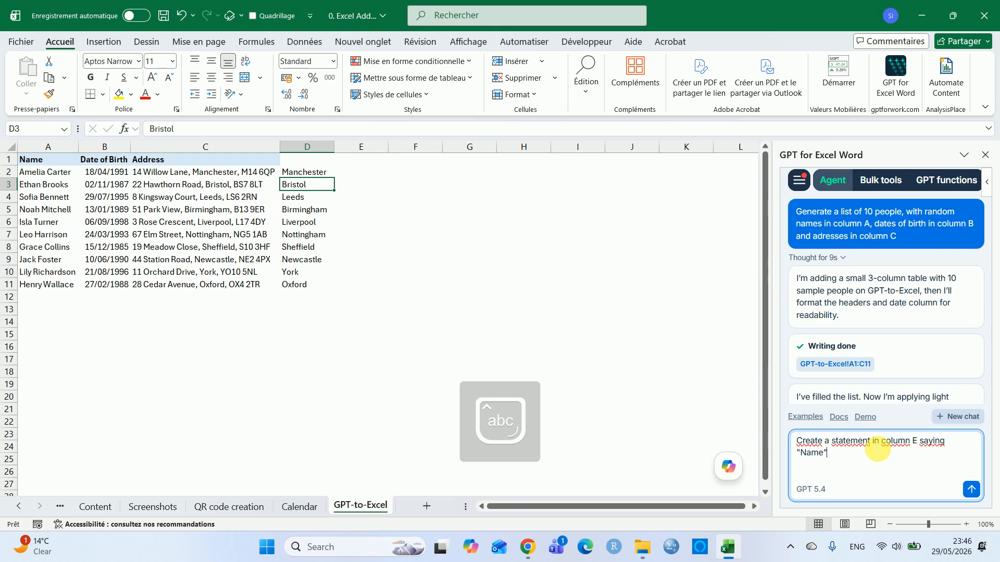
Step: Extend the statement pattern in the prompt with +"was born in"+"Date of birth"
type("+\"")
key("Caps_Lock")
key("Caps_Lock")
type("was born in\"")
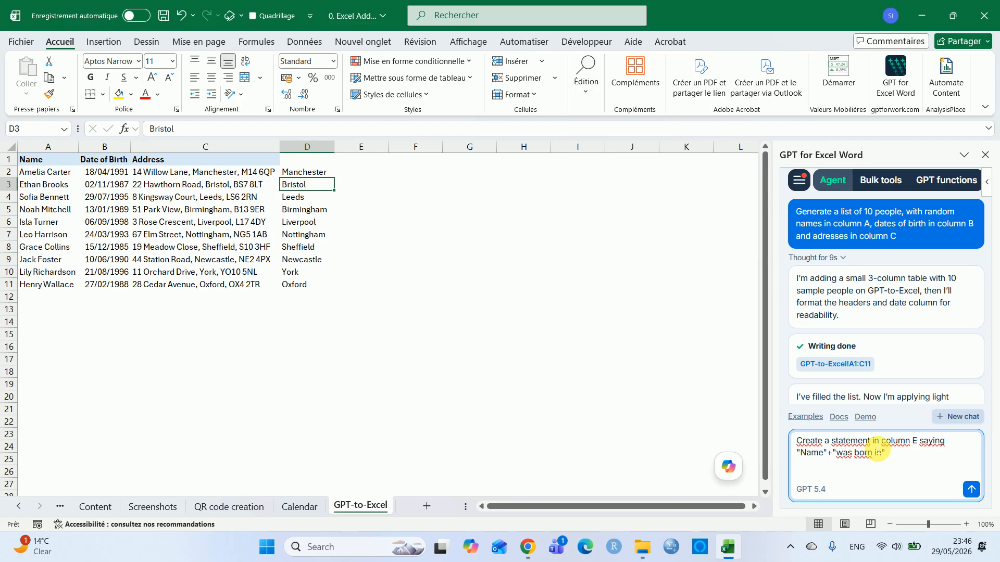
key("Caps_Lock")
type("+\"D")
key("Caps_Lock")
type("ate of birth\"")
type("+\"aand")
key("BackSpace")
key("BackSpace")
key("BackSpace")
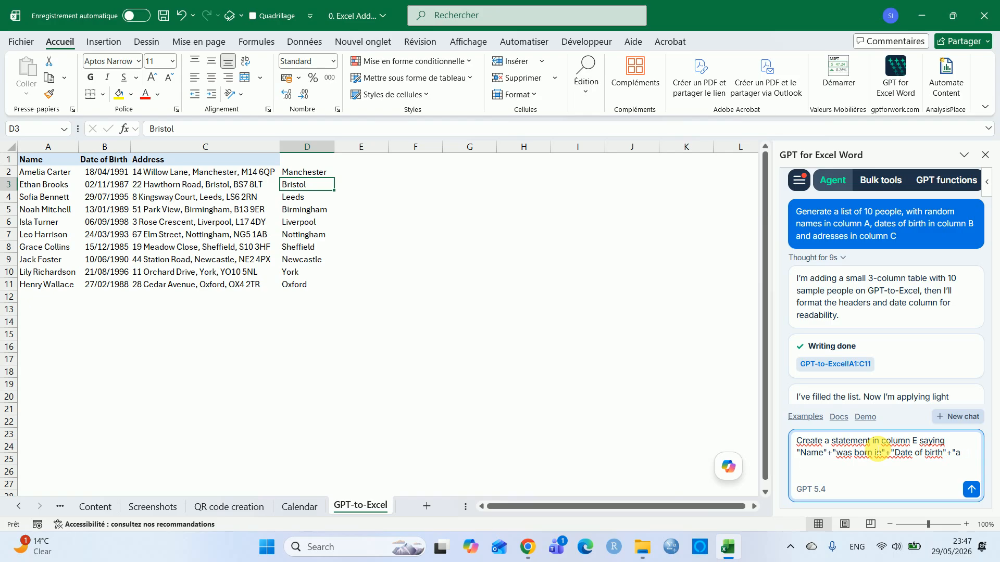
Step: Complete the prompt with "and lives in" + city mentionned in column D, and submit it to the Agent
type("nd lives in\" +")
key("Caps_Lock")
type("CITY")
key("Caps_Lock")
key("BackSpace")
key("BackSpace")
key("BackSpace")
key("BackSpace")
type("city")
key("BackSpace")
type("t")
key("BackSpace")
type("y mentionned in oclum")
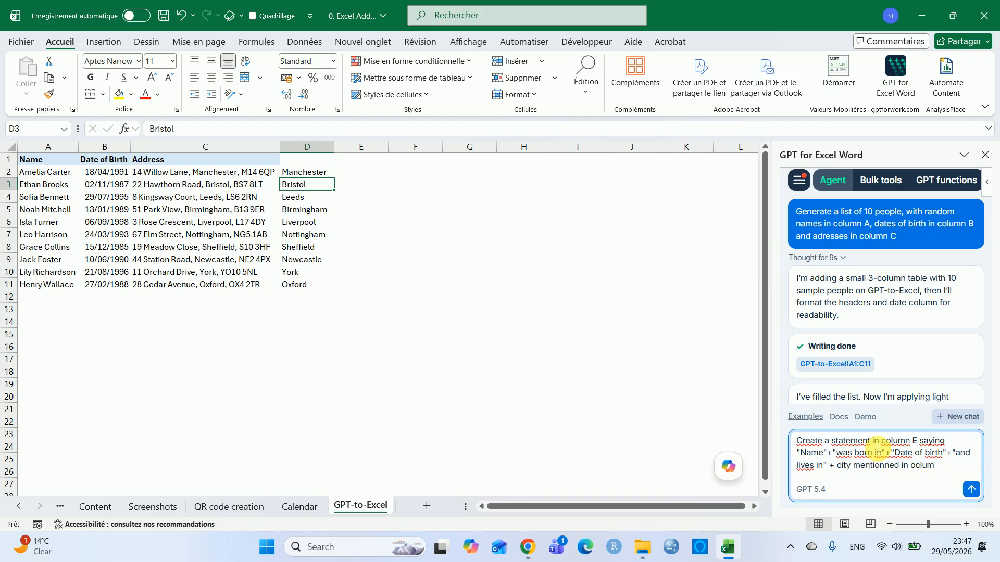
key("BackSpace")
key("BackSpace")
key("BackSpace")
key("BackSpace")
key("BackSpace")
type("c")
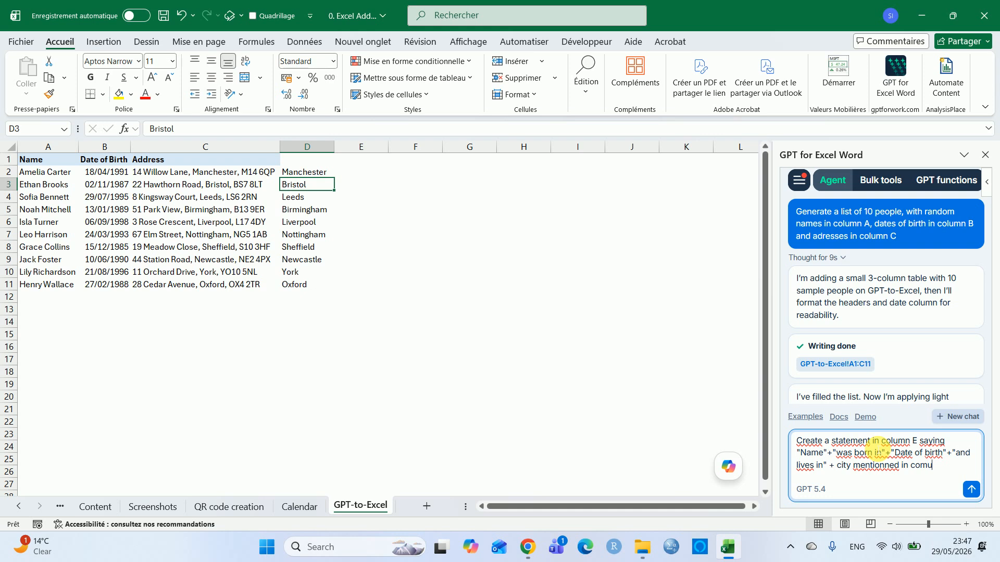
type("olumn D")
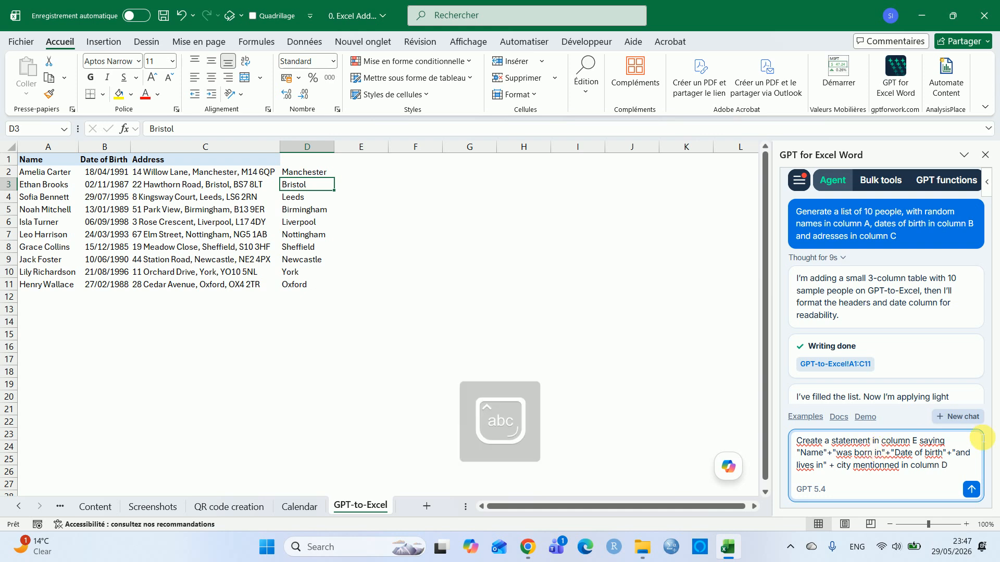
left_click(971, 490)
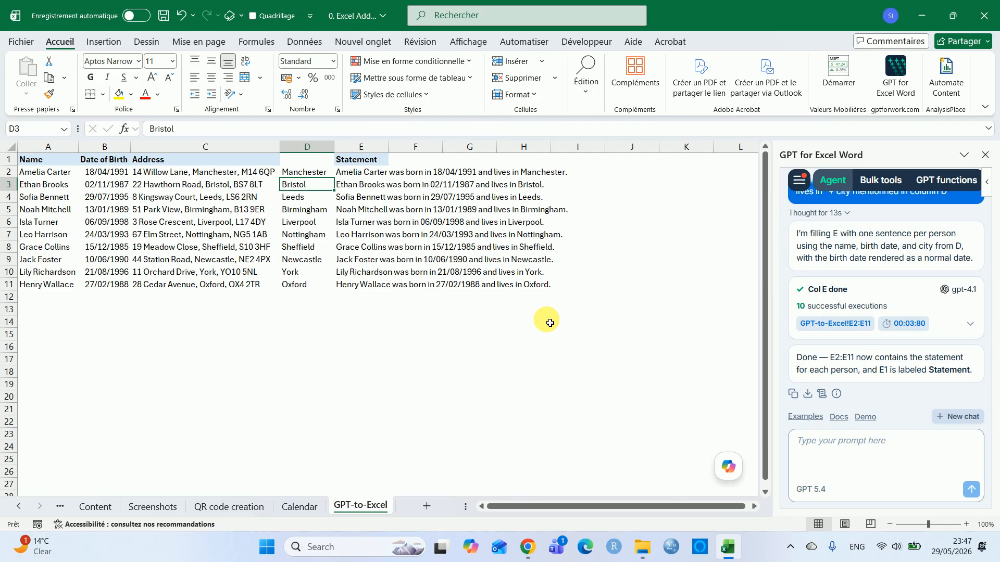
Step: Fit column E's width to the generated statements and review them from E2 down
left_click(362, 184)
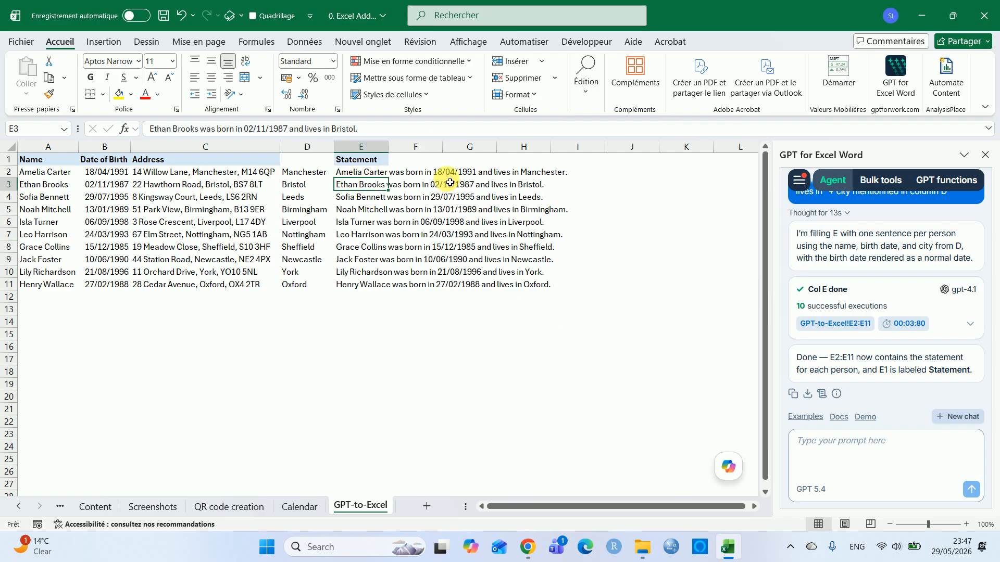
left_click(394, 172)
double_click(389, 147)
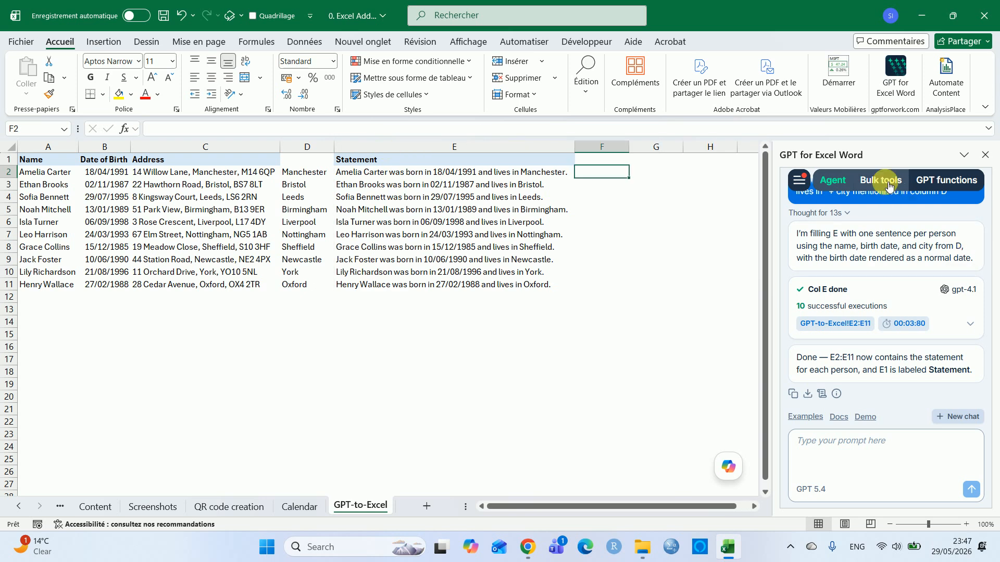
left_click(417, 198)
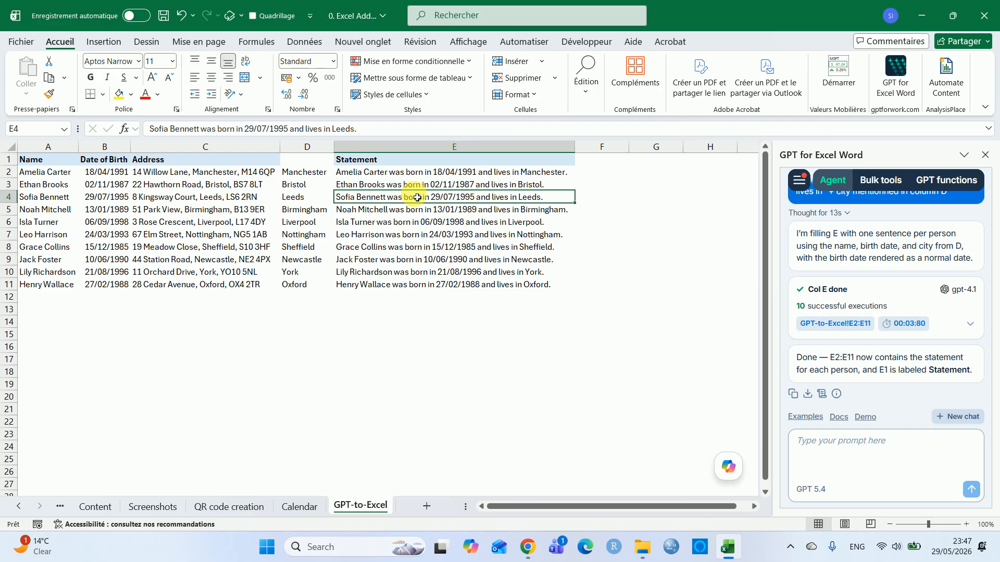
key("Up")
key("Up")
key("ctrl+shift+Down")
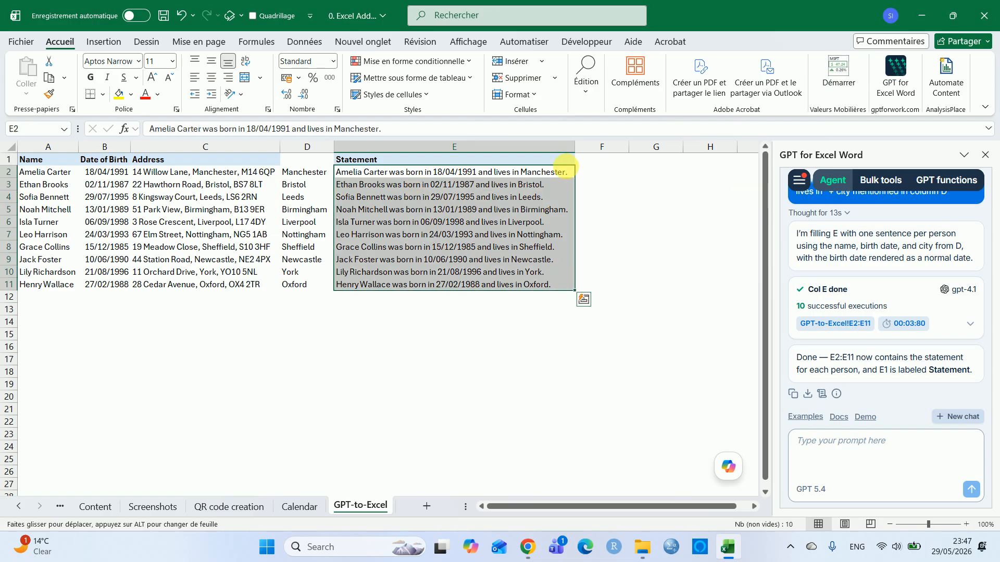
left_click(542, 171)
Step: Open the Translate bulk tool and set it to translate column E: Statement
left_click(888, 181)
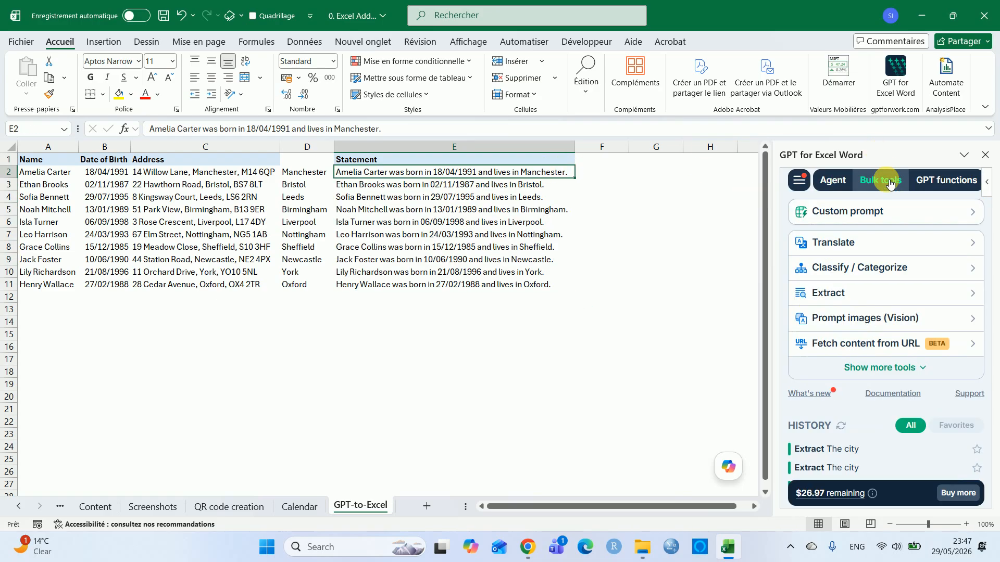
left_click(860, 245)
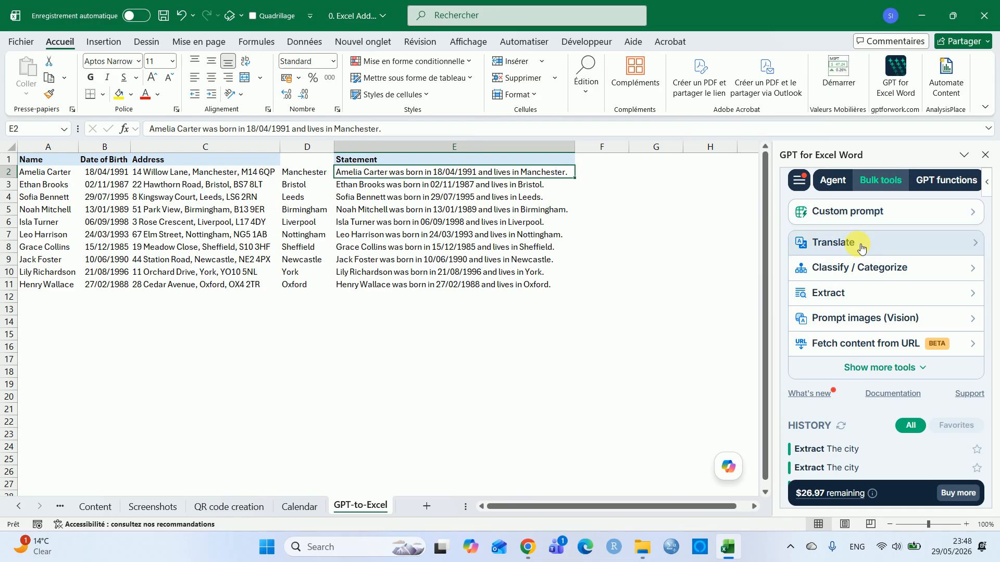
left_click(829, 249)
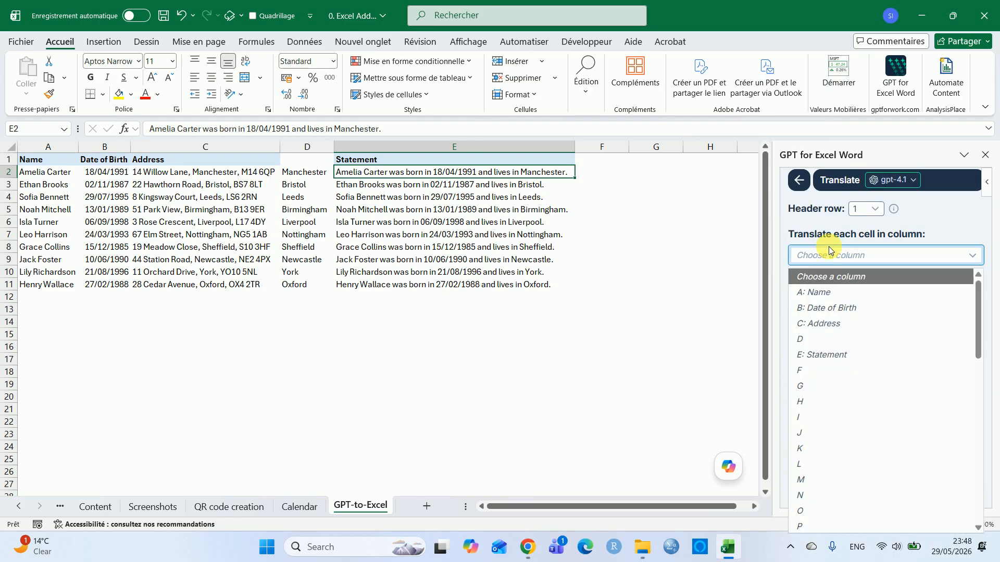
left_click(841, 354)
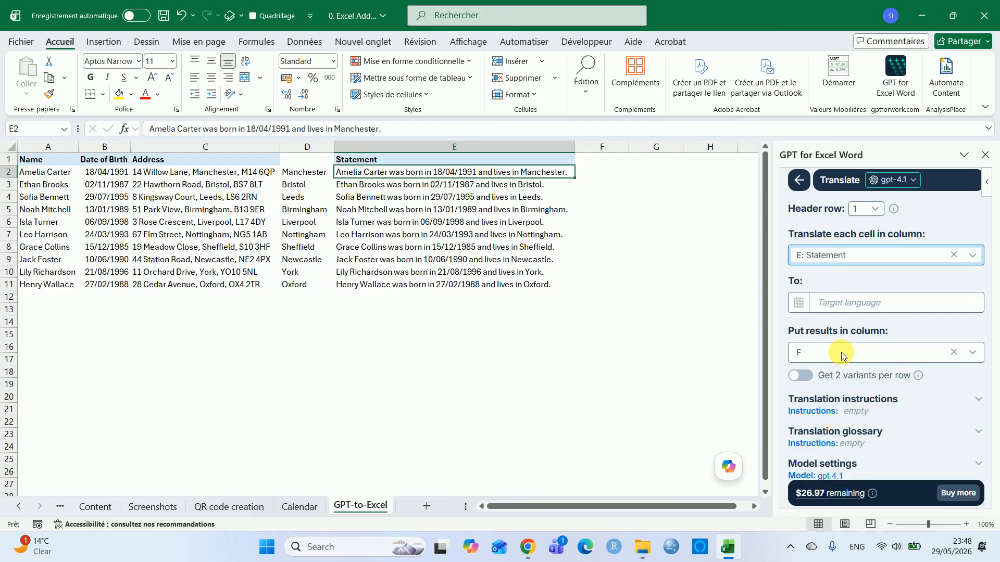
Step: Set the translation's target language to French and put its results in column F
left_click(856, 302)
key("Caps_Lock")
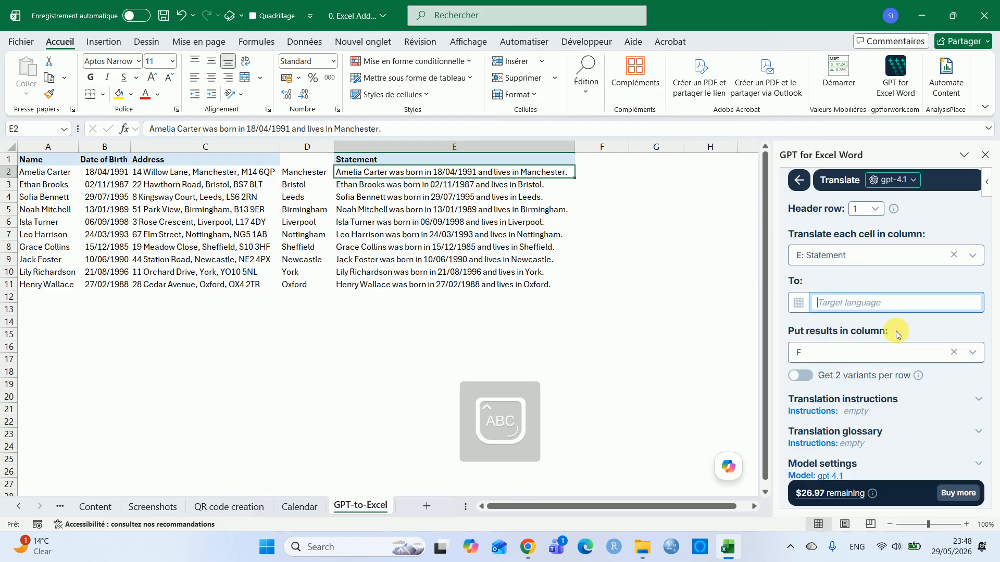
type("F")
key("Caps_Lock")
type("rench")
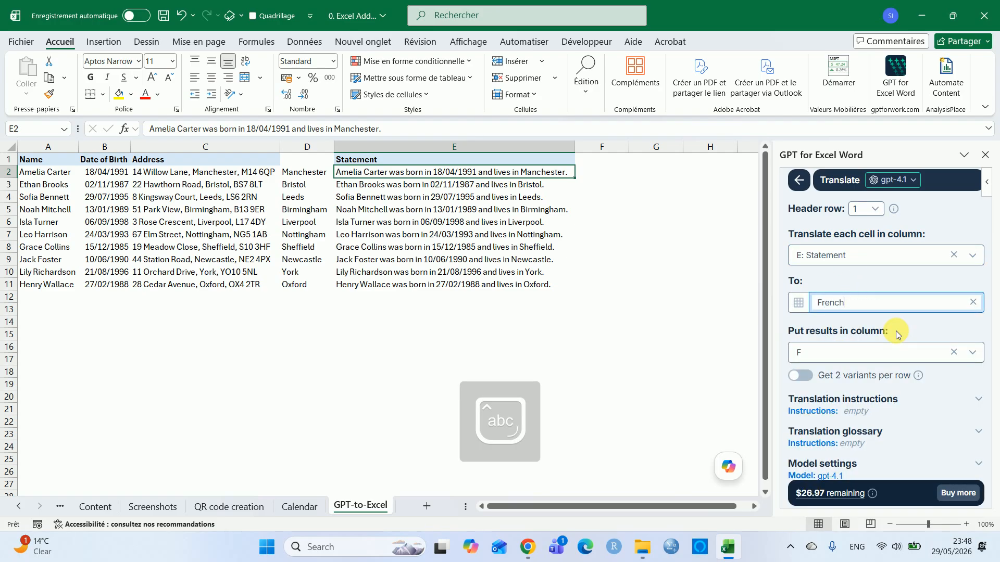
left_click(870, 350)
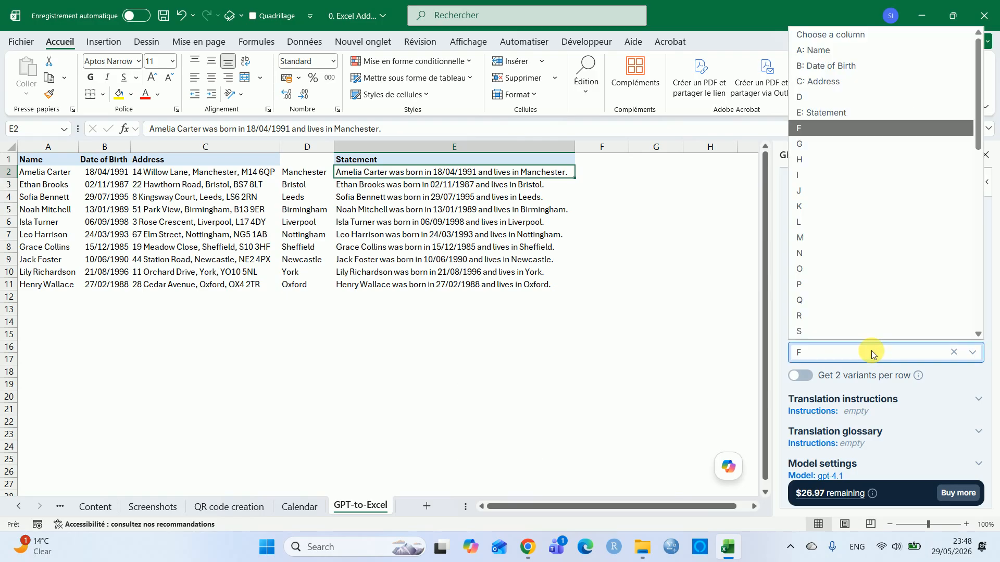
left_click(804, 129)
left_click(941, 324)
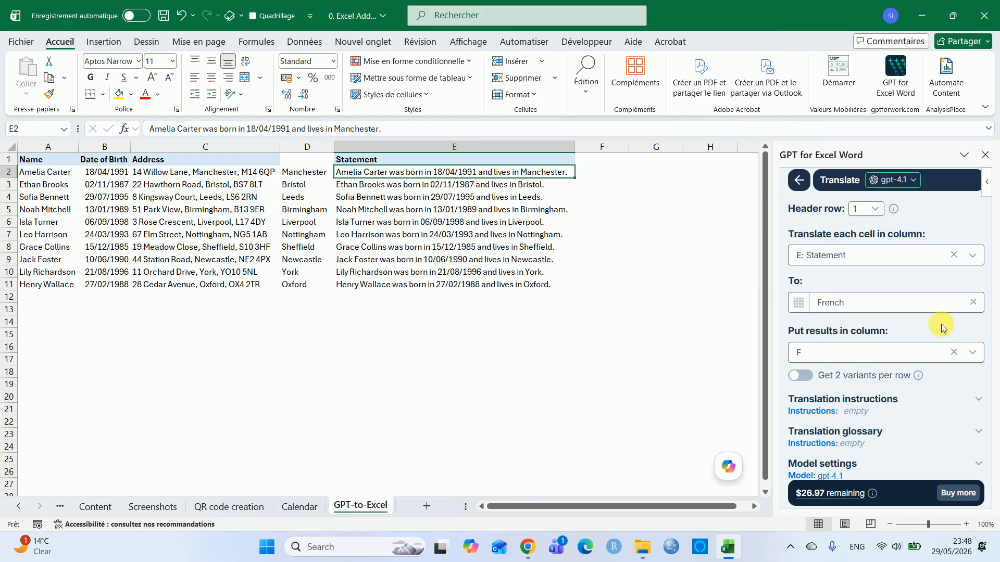
Step: Expand the field for custom translation instructions
scroll(941, 324, "down", 1)
scroll(942, 324, "down", 1)
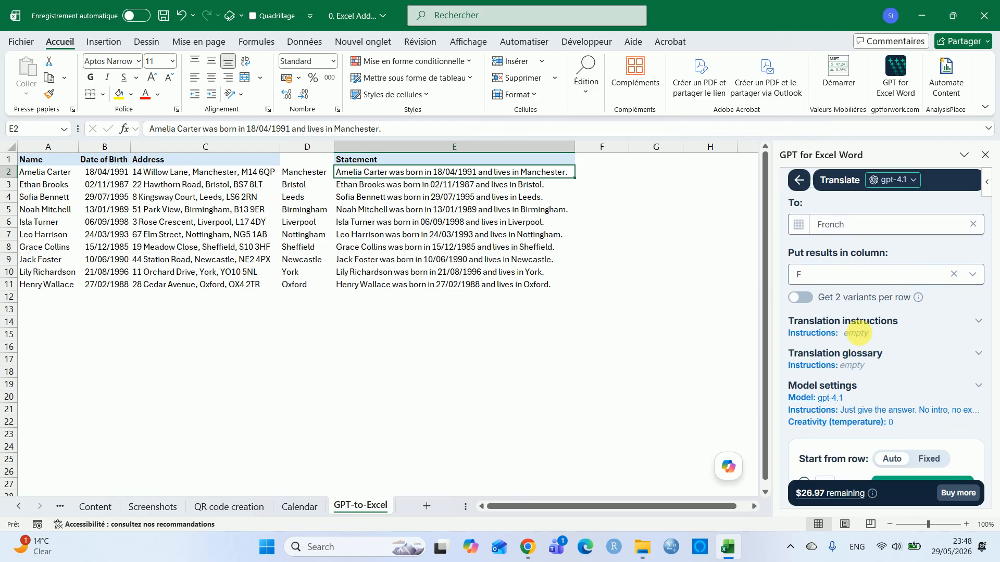
left_click(854, 333)
left_click(885, 360)
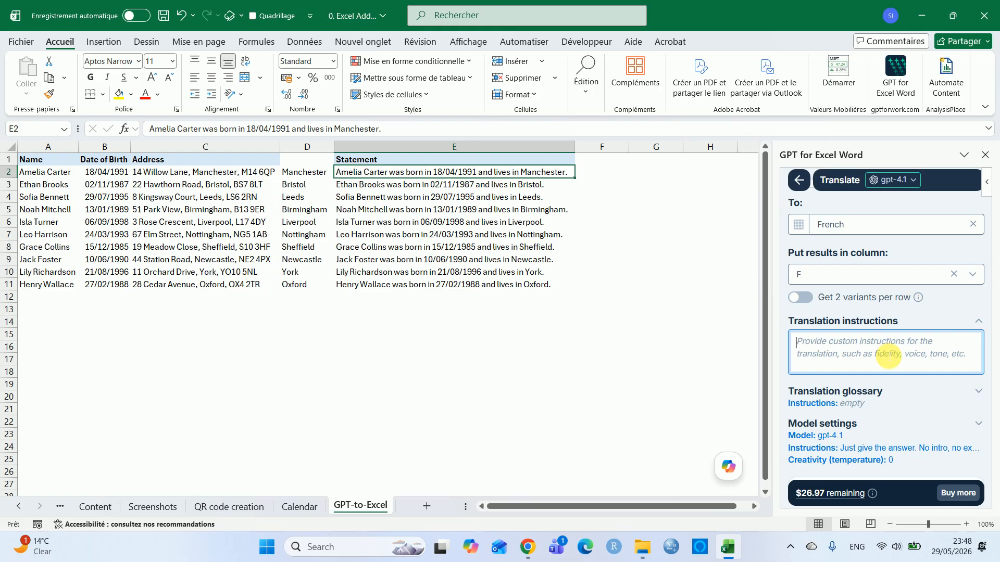
Step: Enter the custom translation instruction: change the format of the date of birth to the format "mm/dd/year"
type("change the format of the date of b")
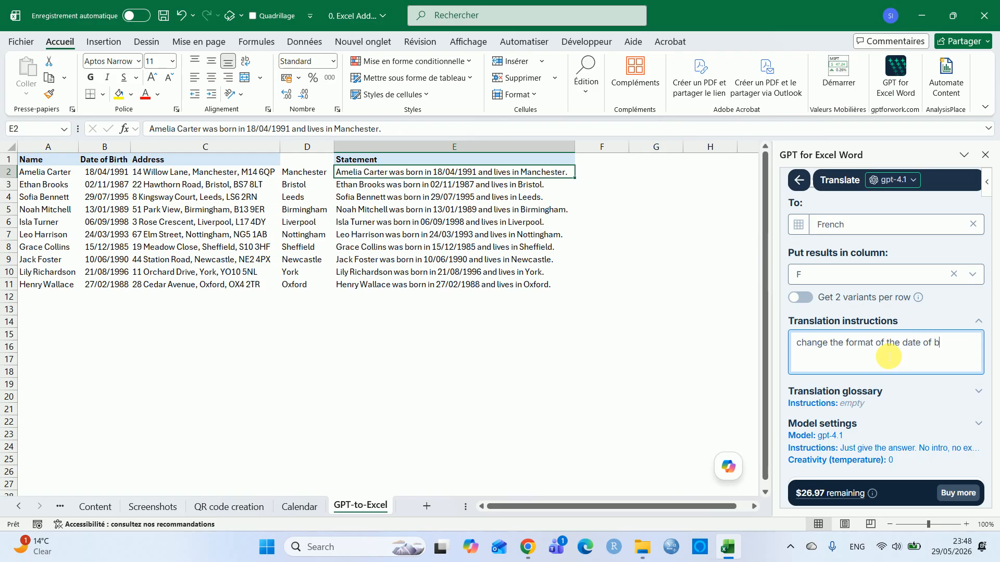
type("irth to the format")
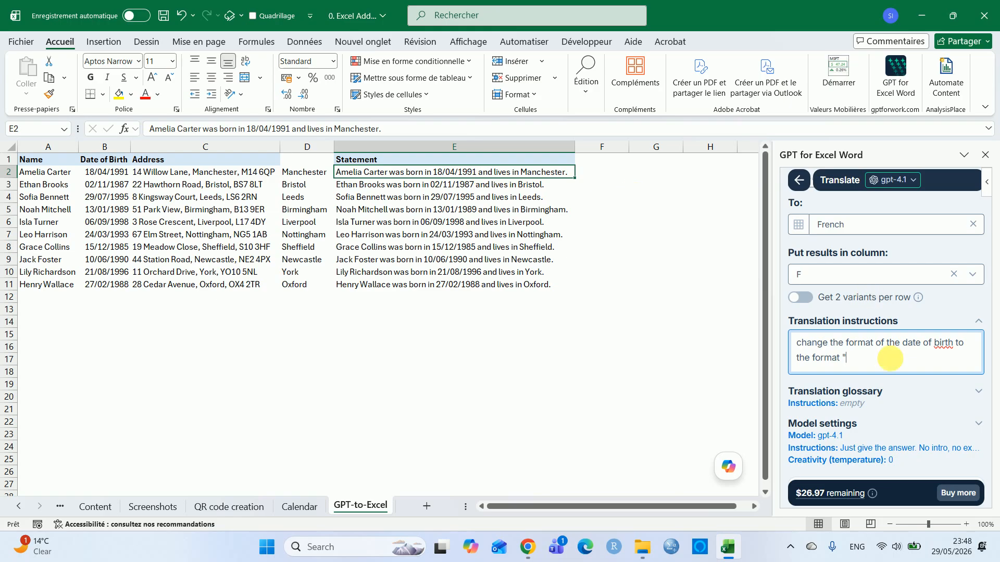
type("mm")
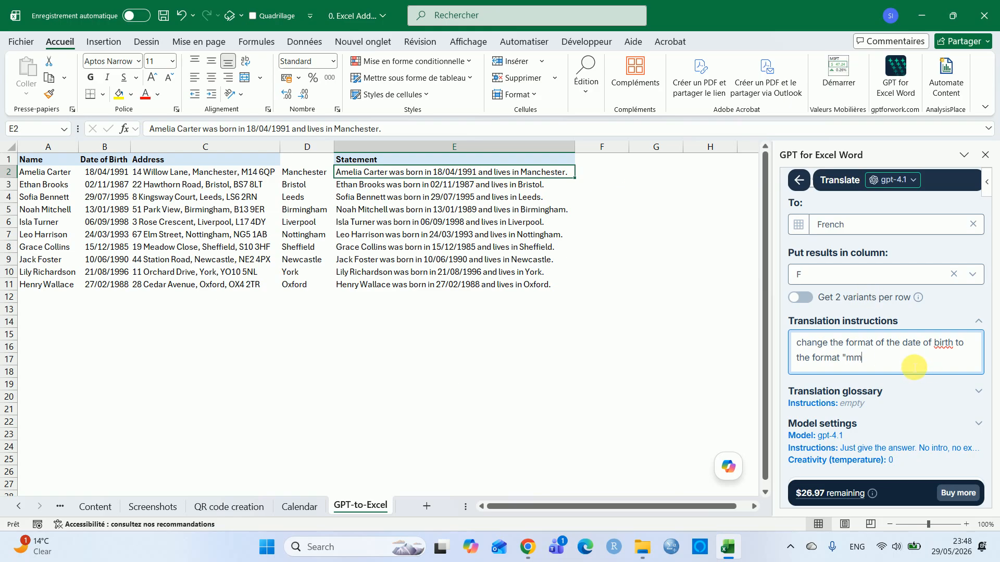
key("Caps_Lock")
type("/")
key("Caps_Lock")
type("dd")
key("Caps_Lock")
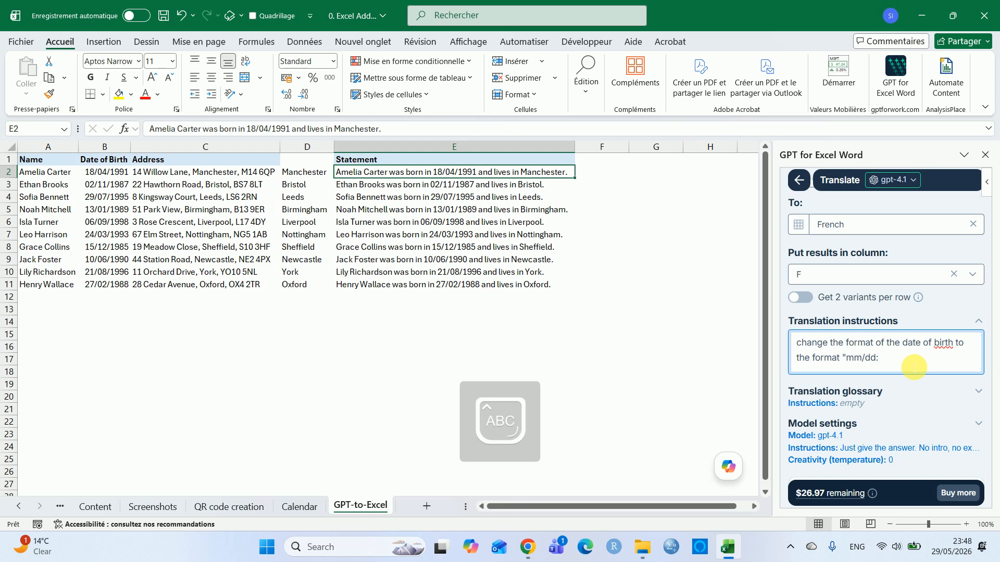
type("/")
key("Caps_Lock")
type("uea")
key("BackSpace")
key("BackSpace")
key("BackSpace")
type("year")
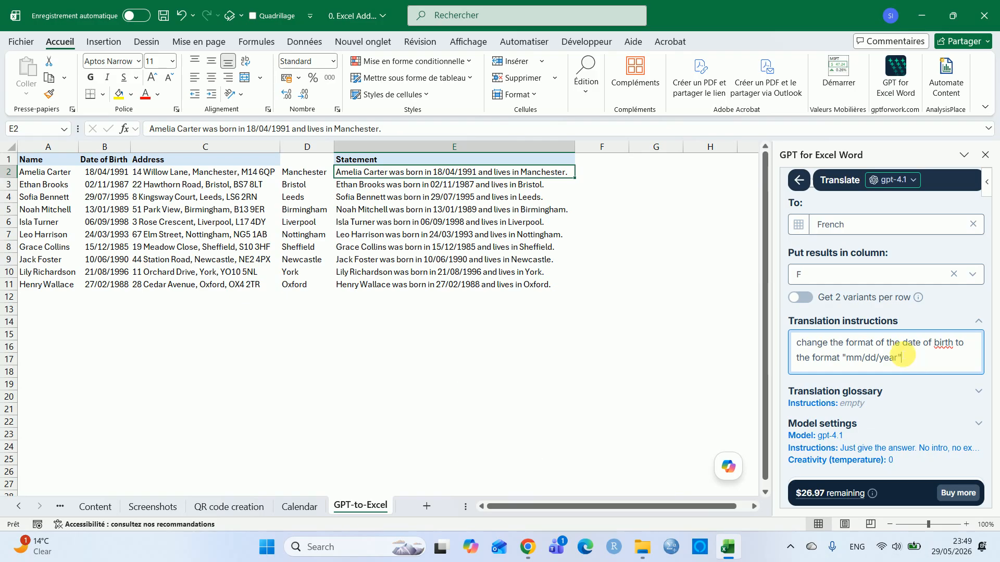
left_click(898, 307)
Step: Check the translation settings, run the French translation on all rows and dismiss the completion summary
scroll(898, 305, "down", 2)
scroll(898, 305, "down", 5)
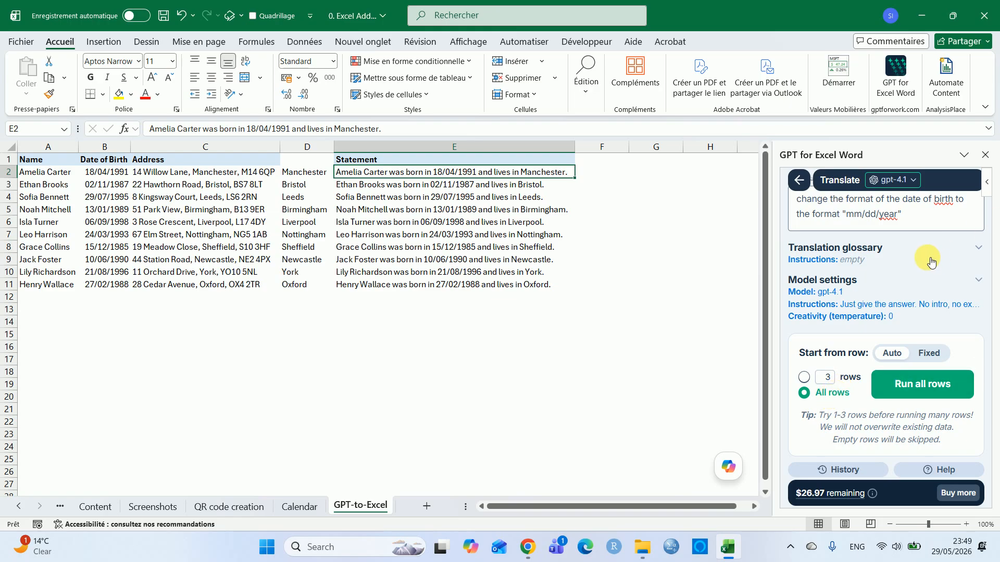
scroll(874, 240, "up", 1)
scroll(874, 240, "up", 8)
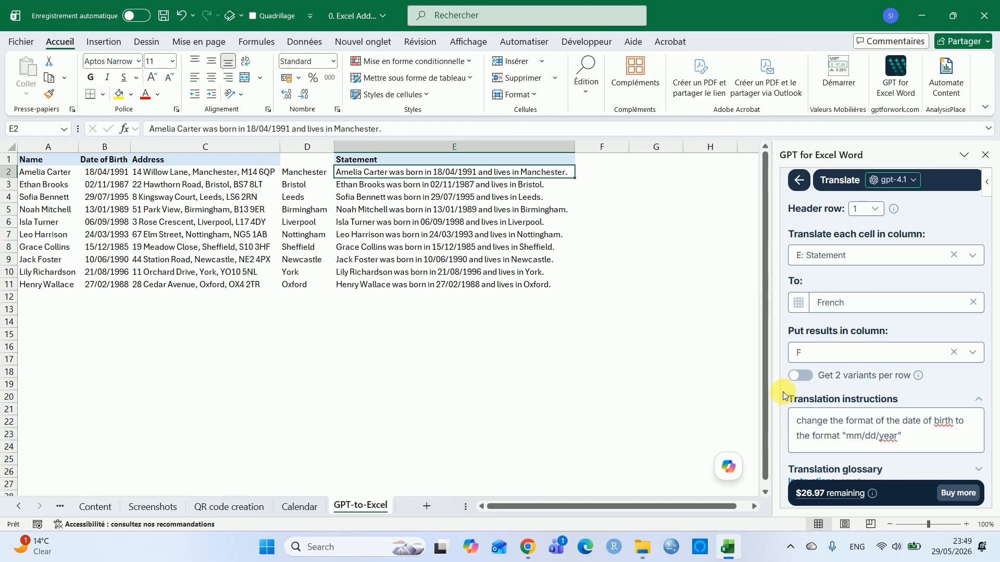
scroll(801, 390, "down", 5)
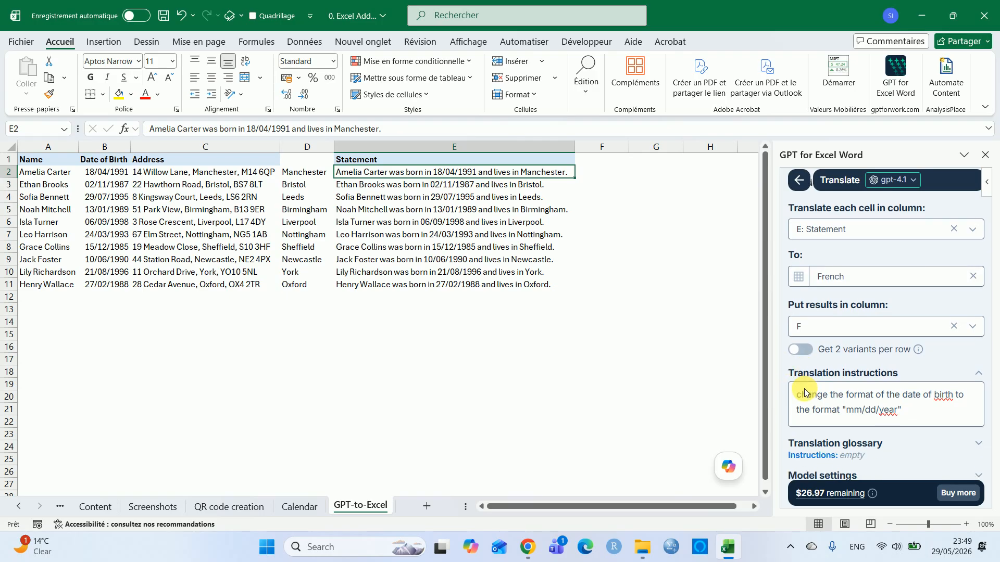
left_click(885, 384)
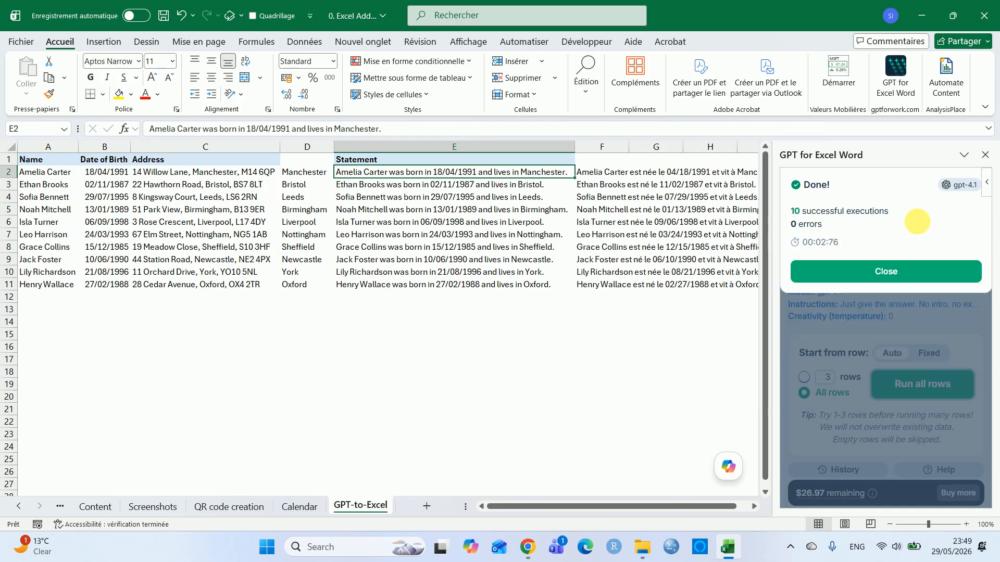
left_click(892, 264)
Step: Examine the French statements and their date format in column F, highlighting cells F2 to F12
left_click(544, 248)
key("Up")
key("Up")
key("Up")
key("Up")
key("Up")
key("Up")
key("Up")
key("Right")
key("Right")
key("Right")
key("Right")
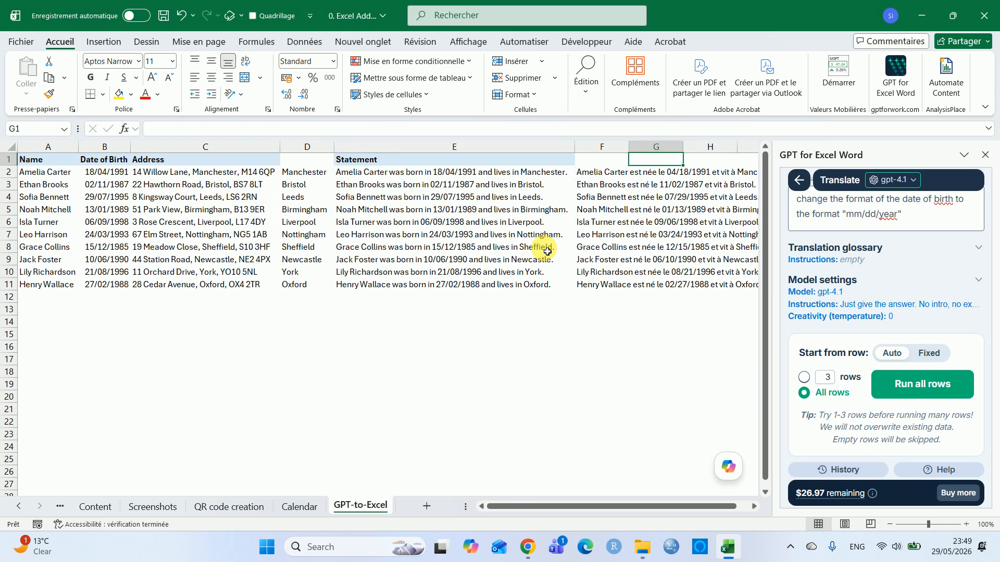
key("Right")
key("Right")
key("Left")
key("Left")
key("Left")
key("Left")
key("Left")
key("Left")
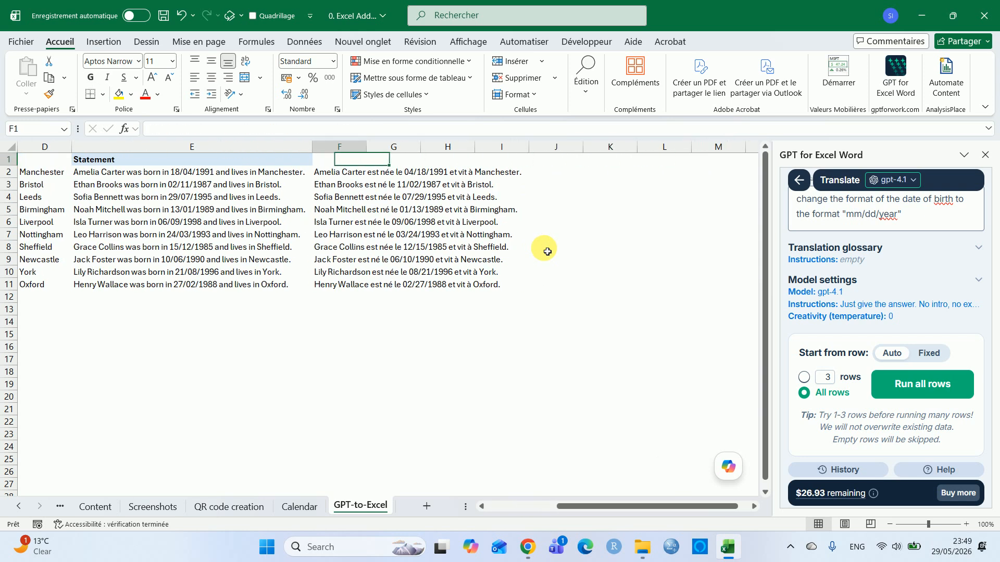
key("Down")
key("Left")
key("Right")
key("Right")
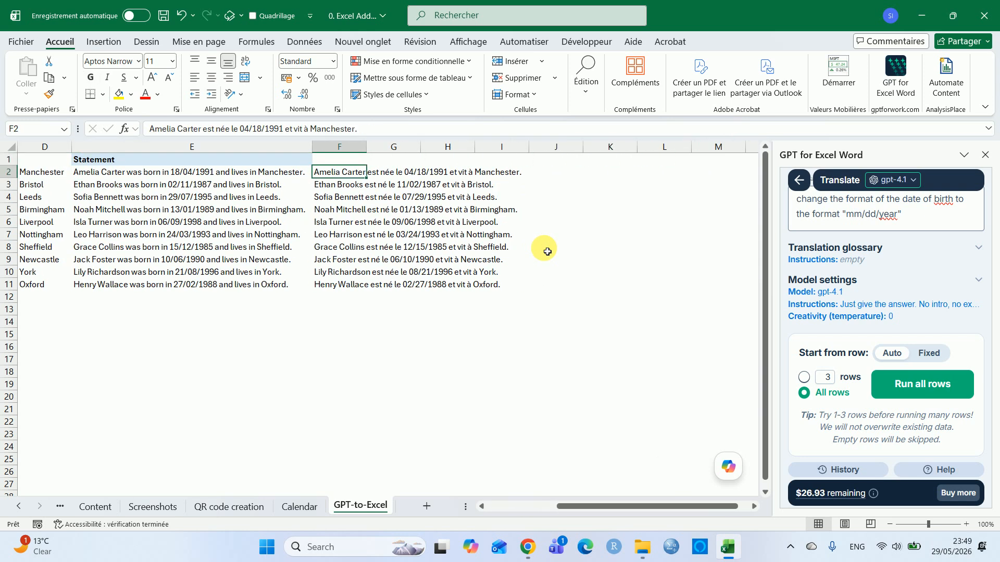
key("shift+Down")
key("shift+Down")
key("shift+Down")
key("shift+Down")
key("shift+Down")
key("shift+Down")
key("shift+Down")
key("shift+Down")
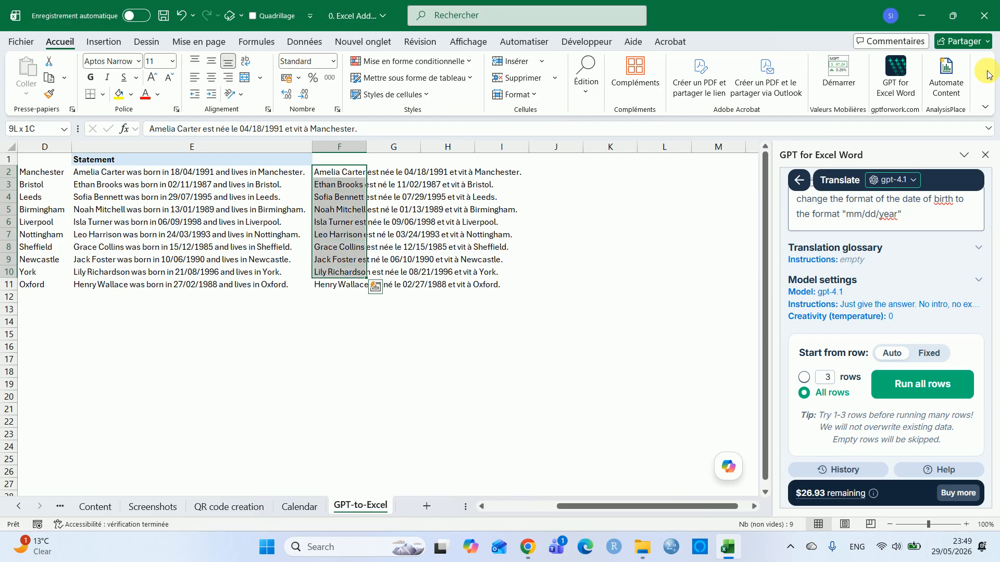
key("shift+Down")
key("shift+Down")
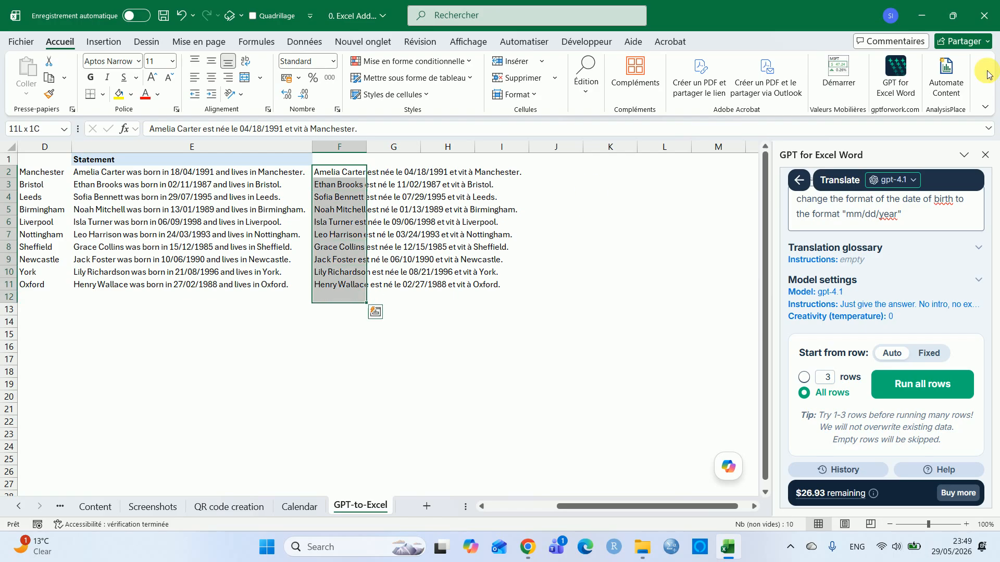
Step: Leave the Translate tool, show the Agent chat and return to cell A2 in the Name column
left_click(798, 181)
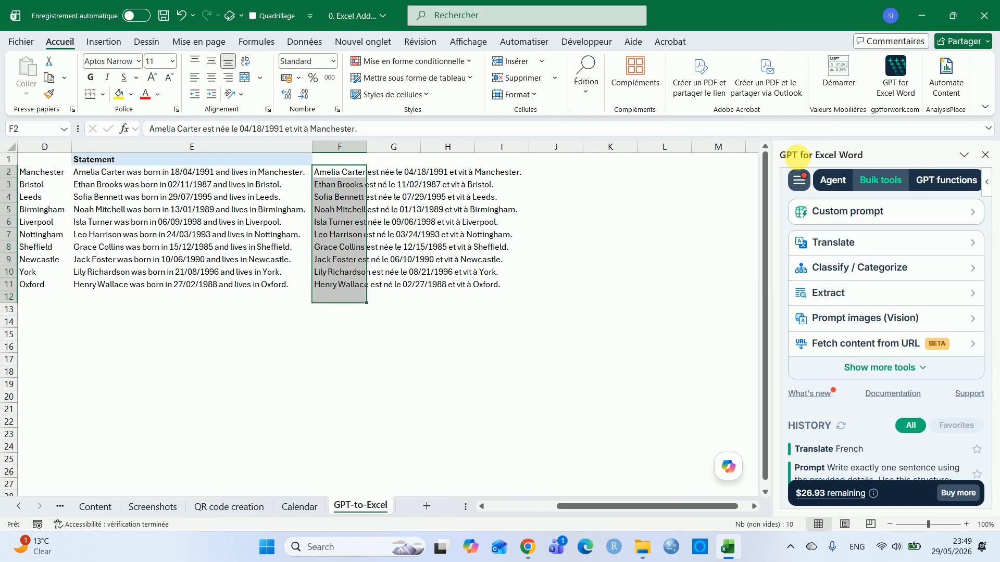
left_click(841, 185)
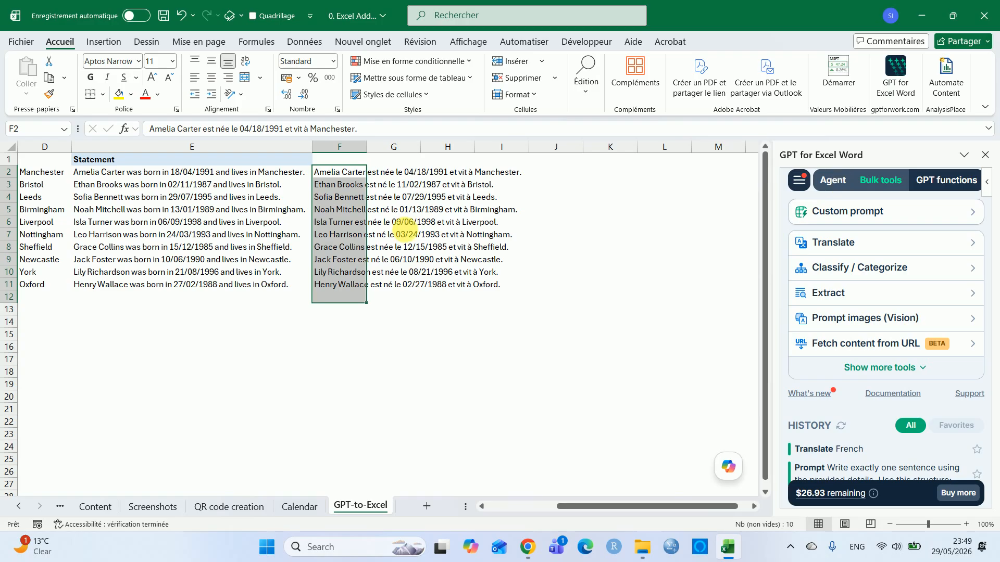
left_click(537, 181)
key("ctrl+Left")
key("ctrl+Left")
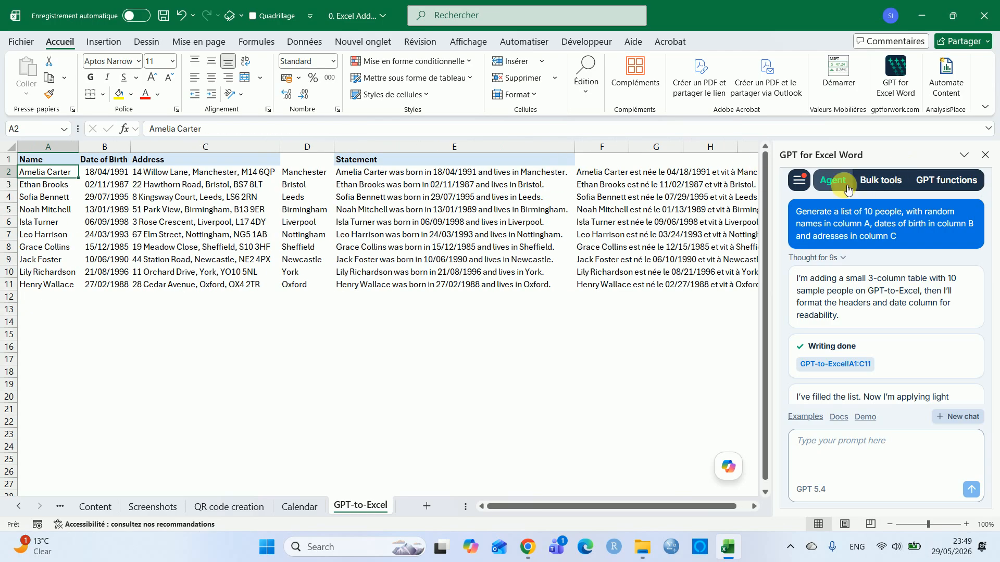
Step: Return to the Bulk tools, view the credit packs available for purchase and close the offer
left_click(875, 180)
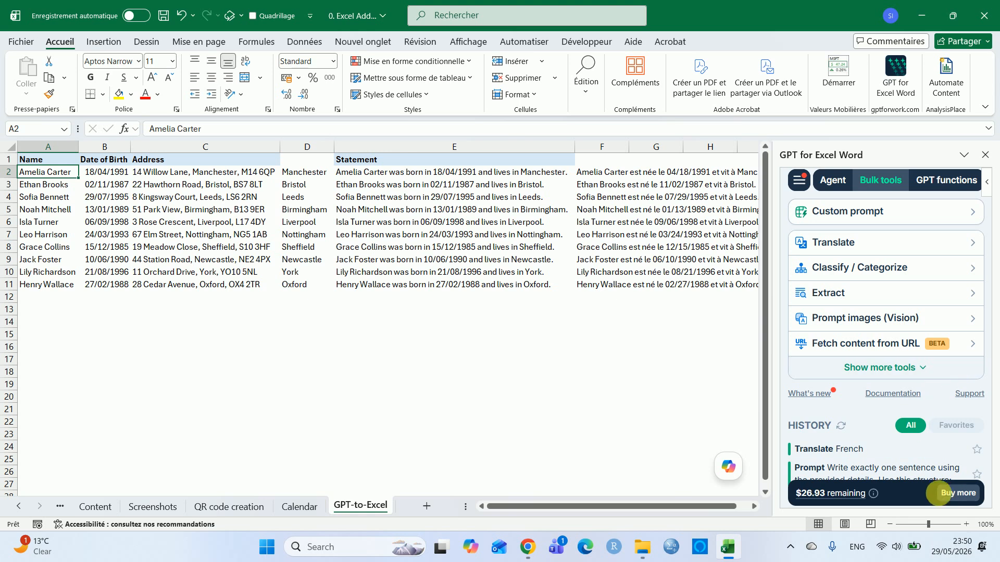
left_click(949, 499)
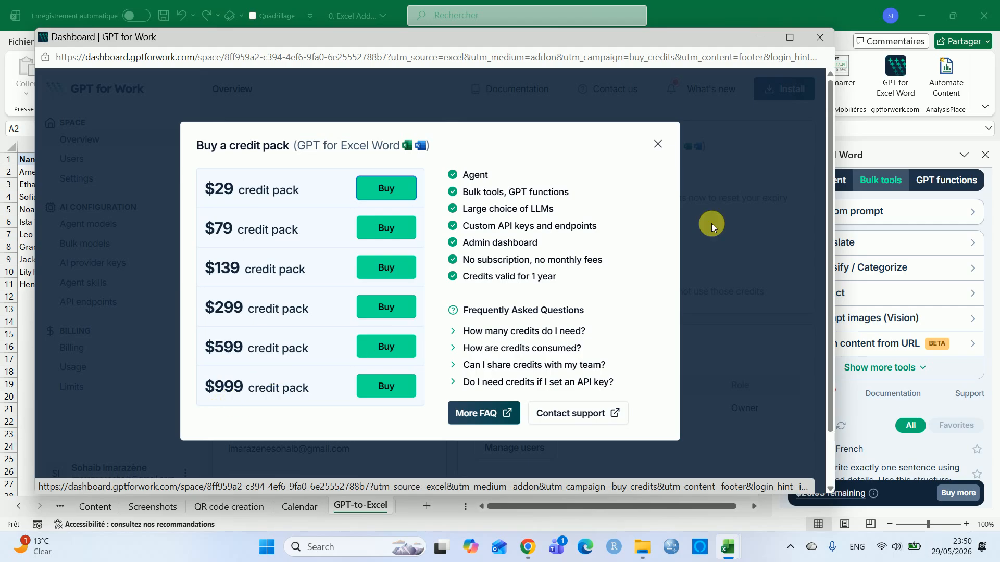
left_click(661, 144)
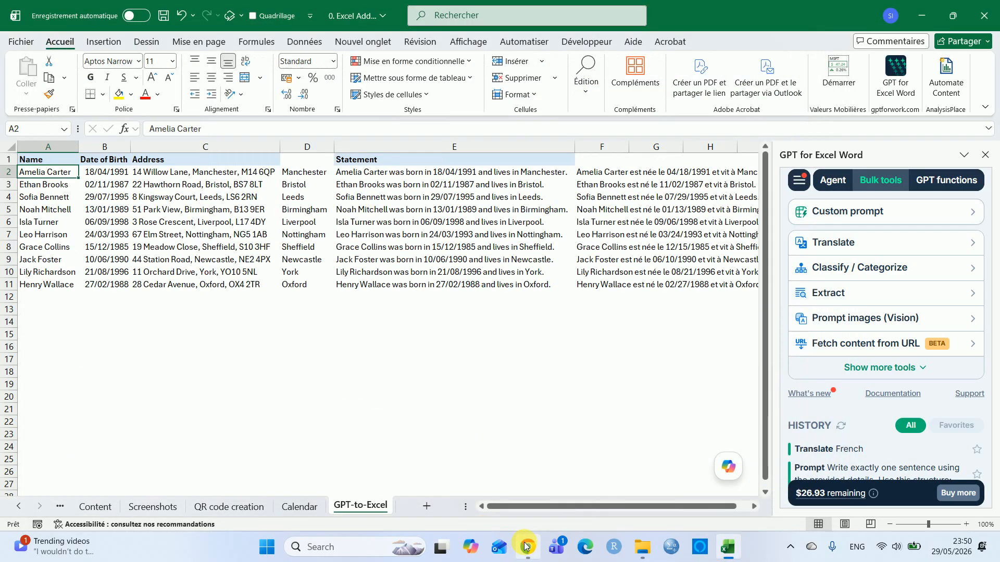
Step: Switch to Chrome and read what a token is on the GPT for Work documentation's Tokens page
left_click(528, 546)
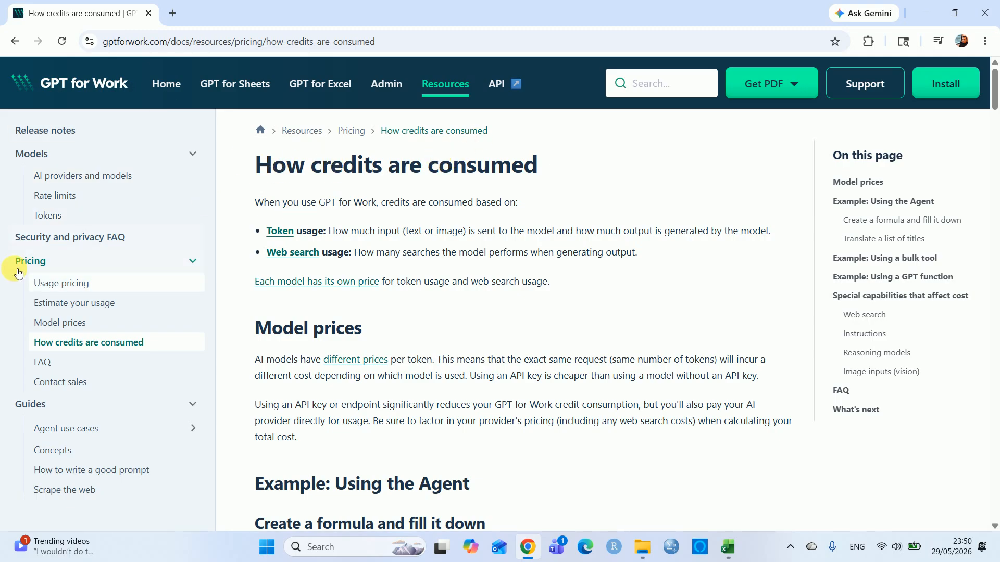
left_click(71, 218)
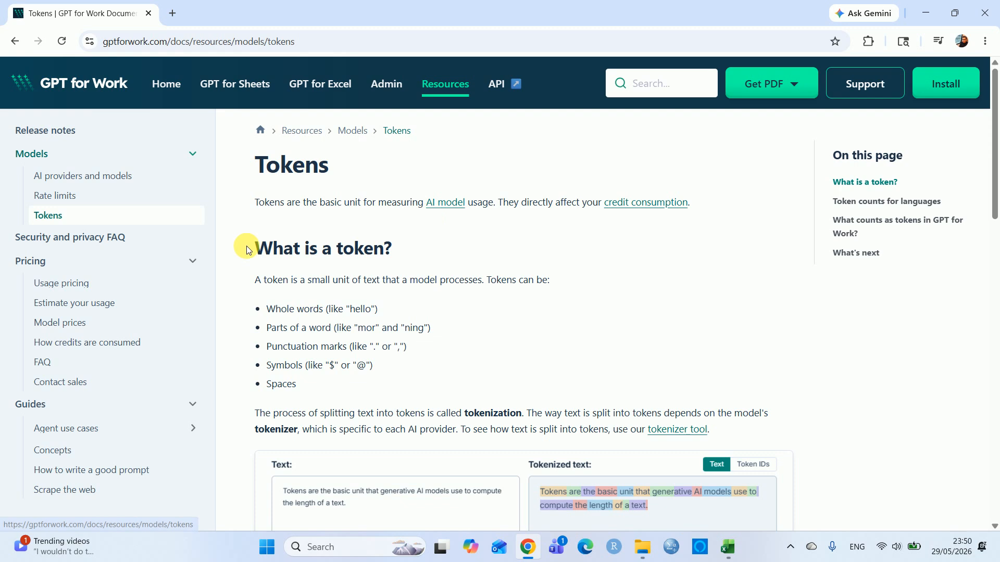
scroll(478, 233, "down", 1)
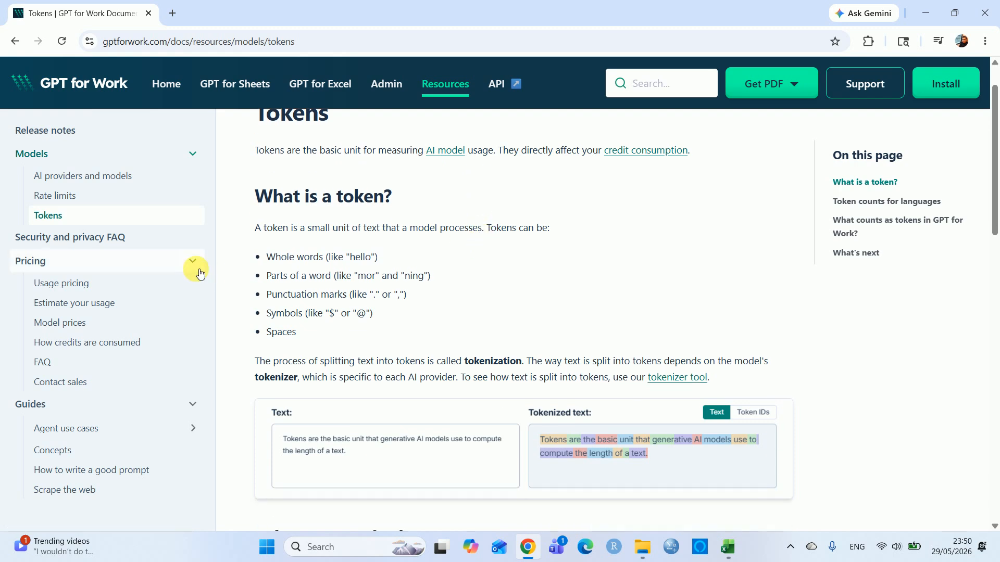
Step: Read the How credits are consumed page, examining the total cost of the Agent's formula example
left_click(85, 343)
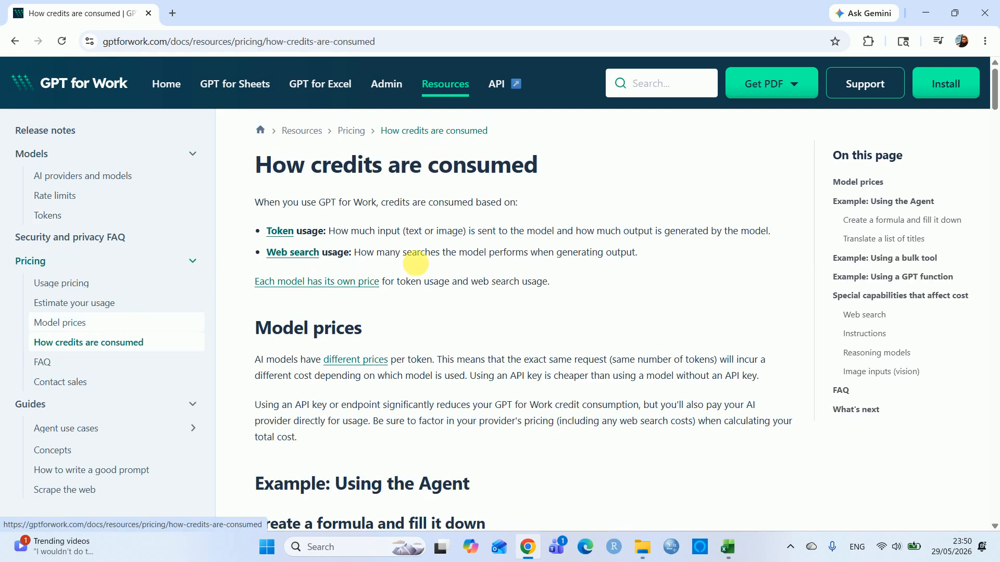
left_click_drag(994, 90, 995, 144)
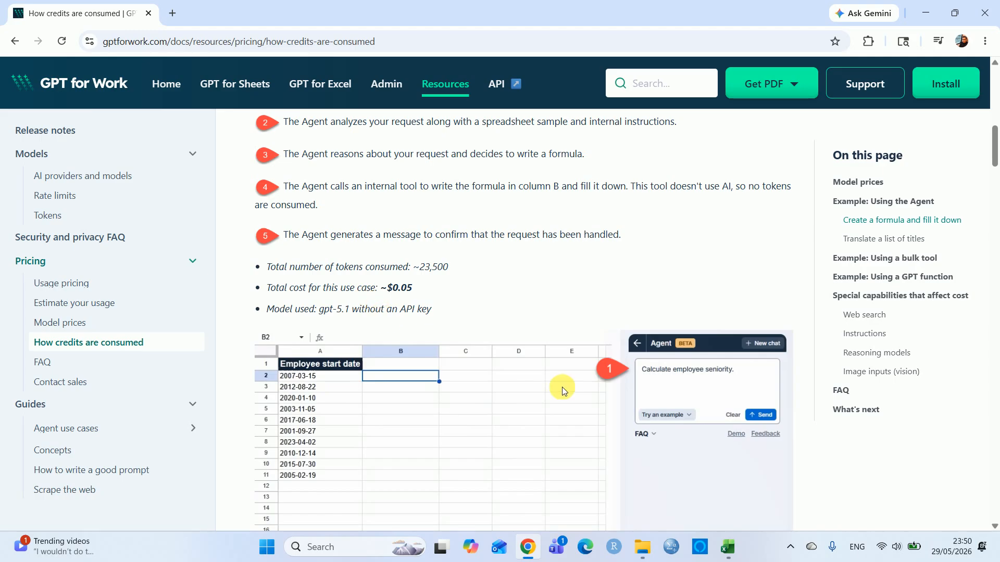
left_click_drag(412, 288, 387, 290)
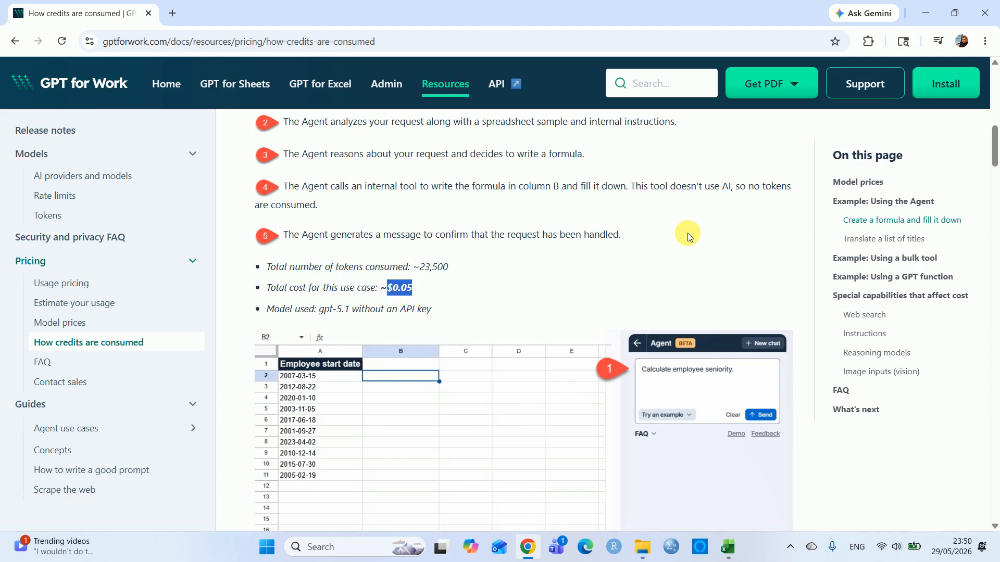
left_click(561, 245)
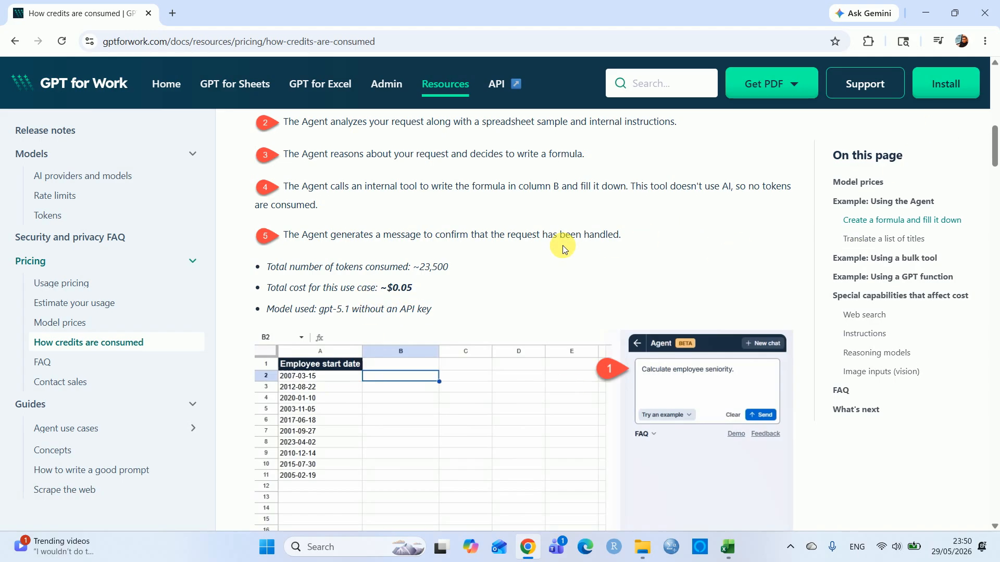
Step: Copy the web address of the How credits are consumed page and switch back to Excel
left_click(376, 46)
key("ctrl+c")
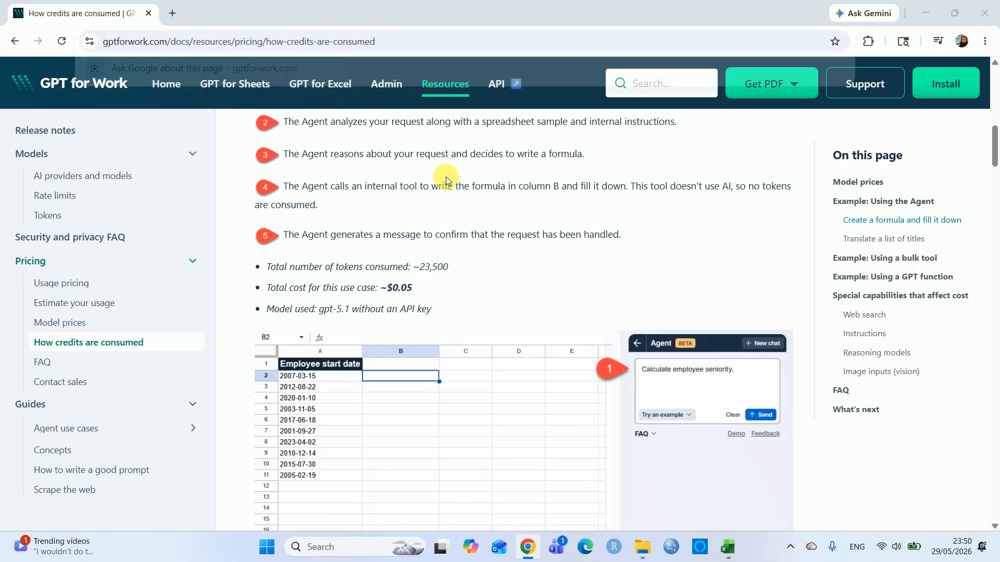
key("alt+Tab")
left_click(310, 301)
key("ctrl+Left")
key("Down")
key("Down")
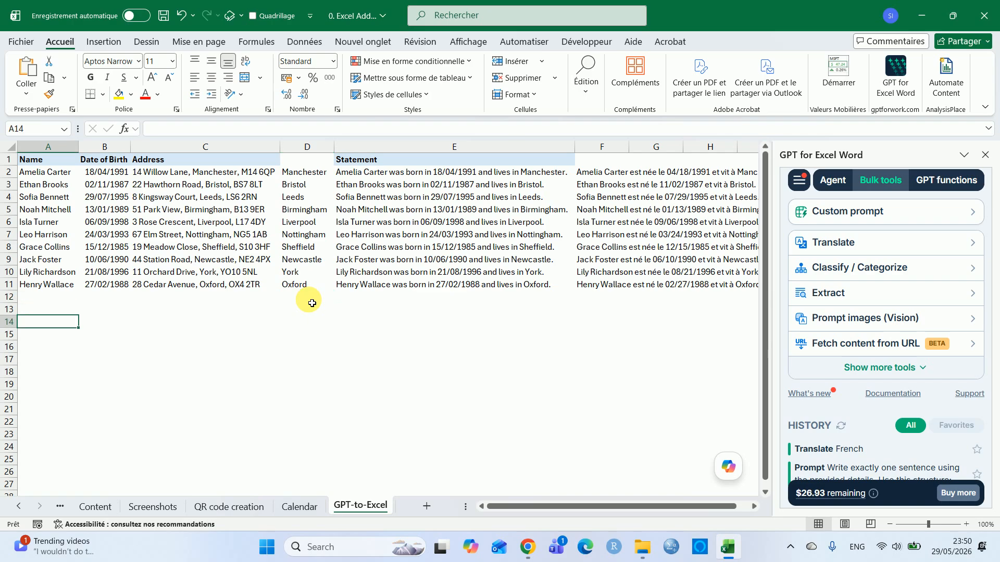
Step: Paste the copied link into cell H7 of the Content sheet, in the GPT for Excel row
key("ctrl+Page_Up")
key("ctrl+Page_Up")
key("ctrl+Page_Up")
key("ctrl+Page_Up")
key("ctrl+Page_Up")
key("ctrl+Page_Down")
key("Up")
key("Up")
key("Up")
key("Right")
key("Right")
key("Right")
key("Right")
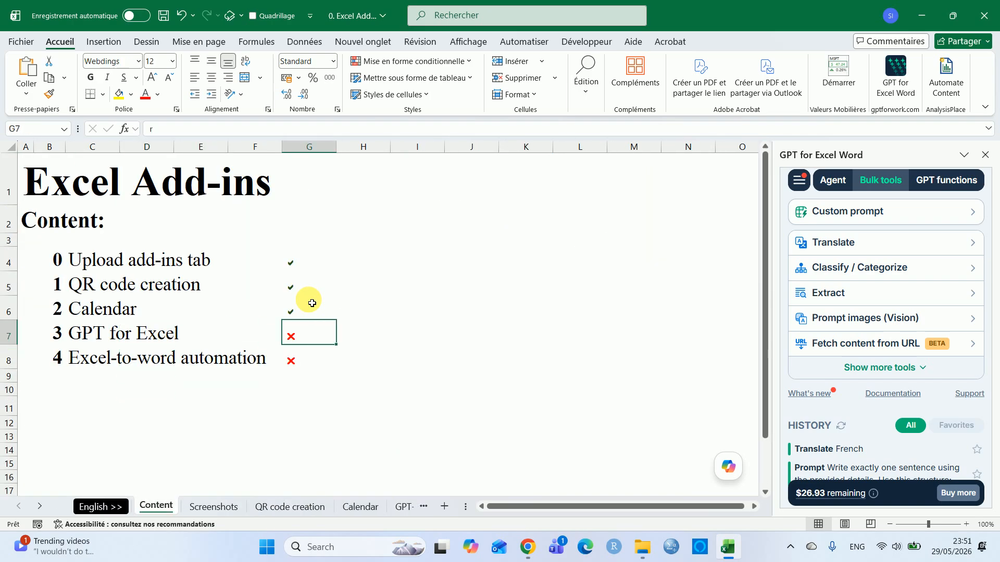
key("ctrl+v")
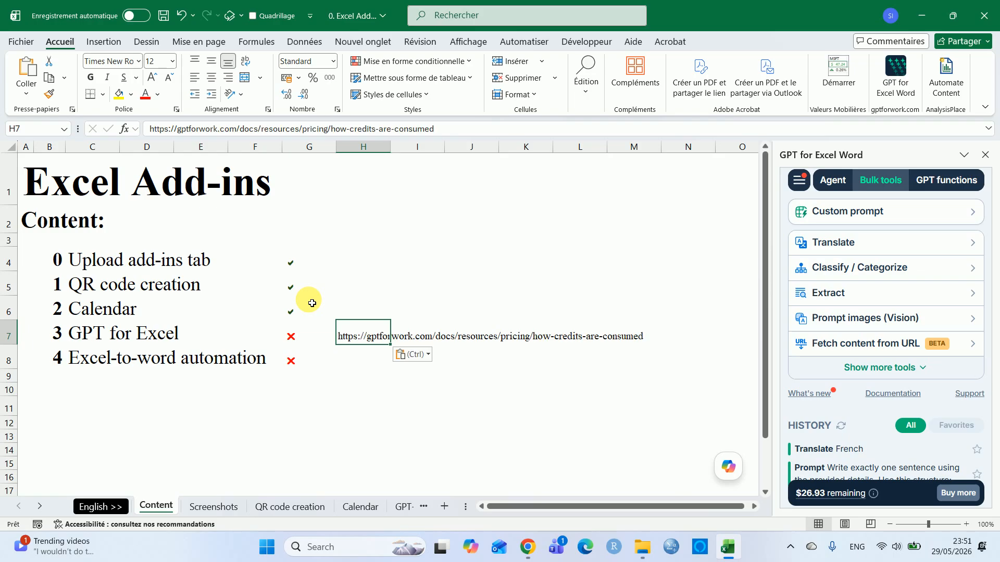
left_click(476, 395)
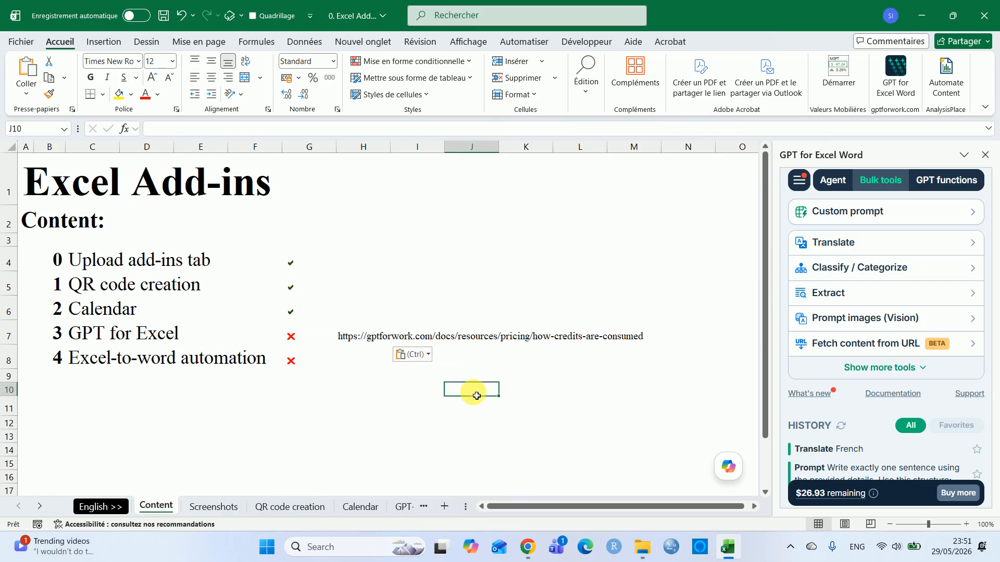